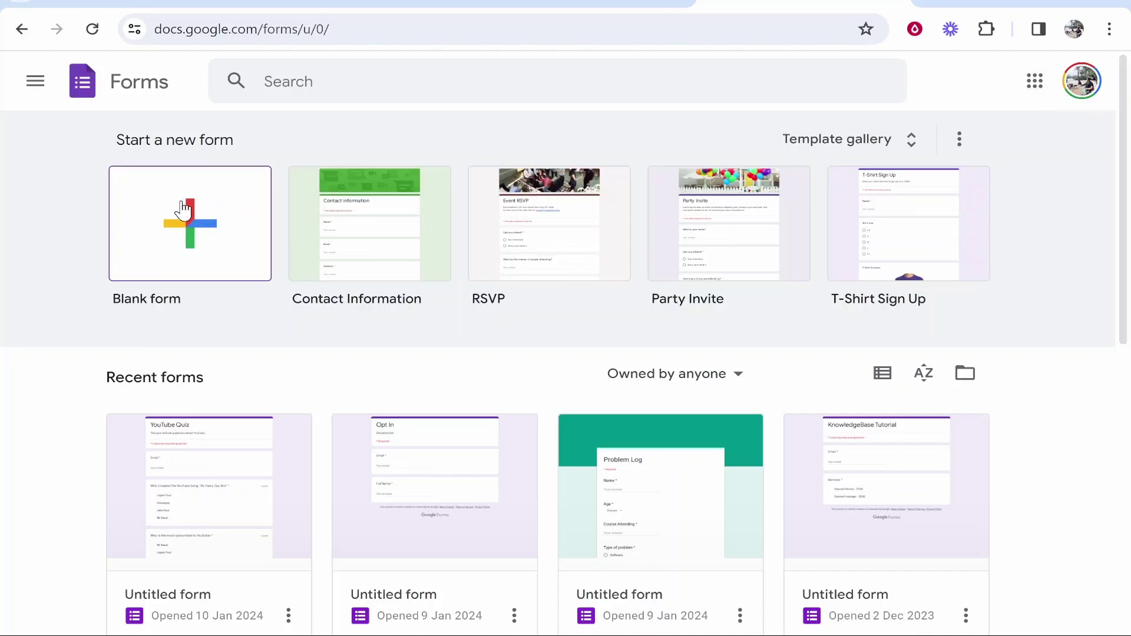
# Create a blank form and replace the 'Untitled form' title with 'Voting Poll'.
pyautogui.click(176, 220)
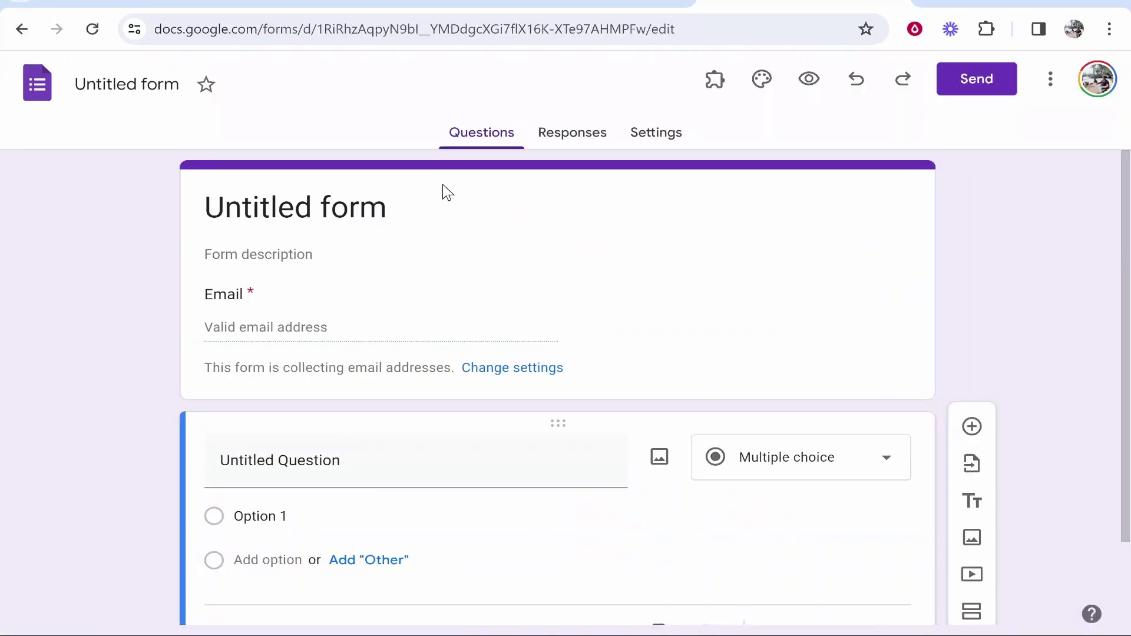
pyautogui.click(436, 224)
pyautogui.moveTo(454, 212); pyautogui.dragTo(149, 189)
pyautogui.press('BackSpace')
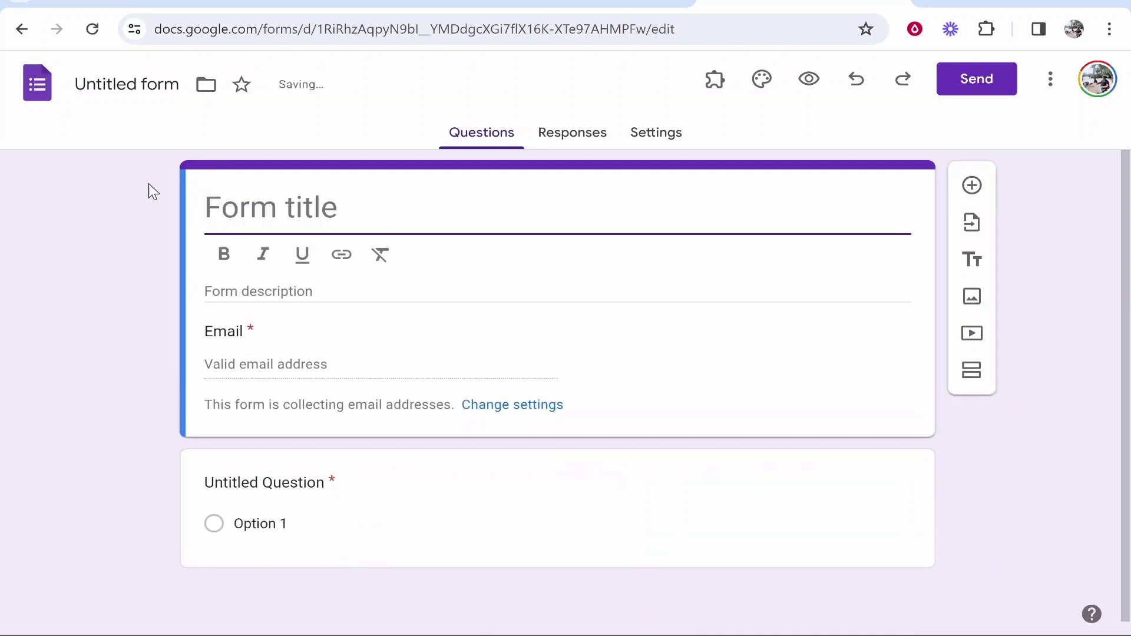
pyautogui.write('Voting Poll')
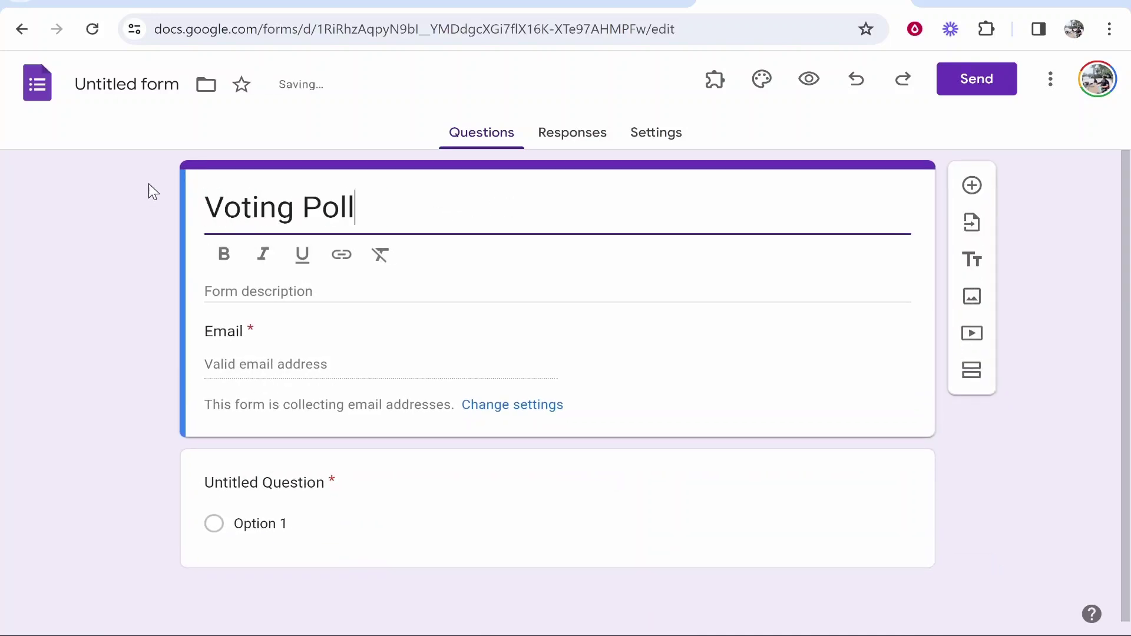
pyautogui.click(412, 197)
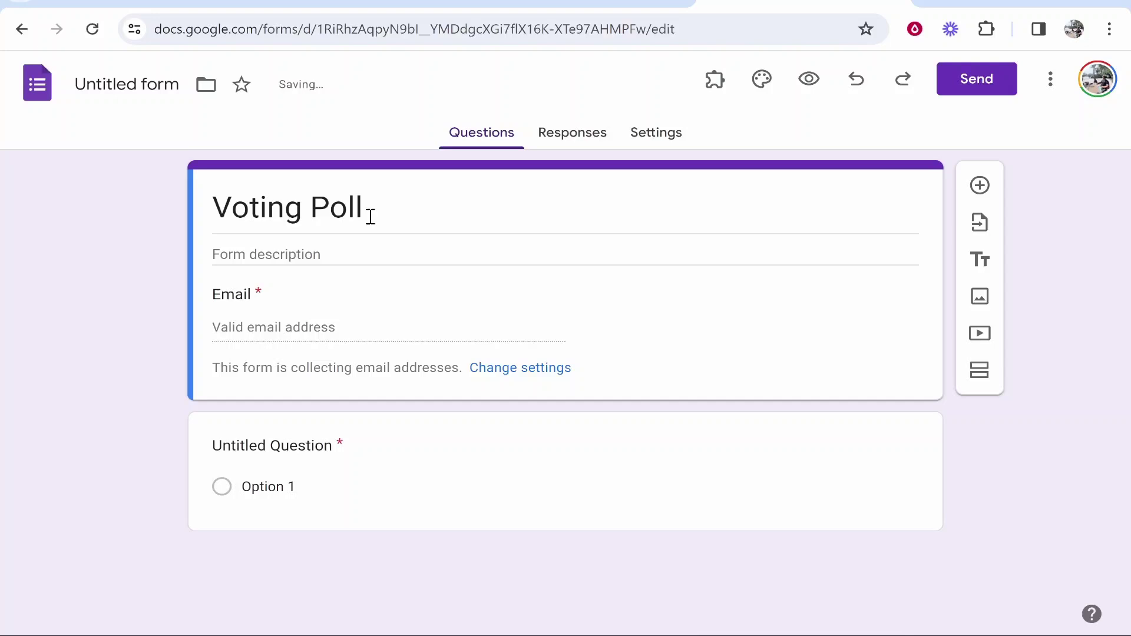
pyautogui.click(411, 260)
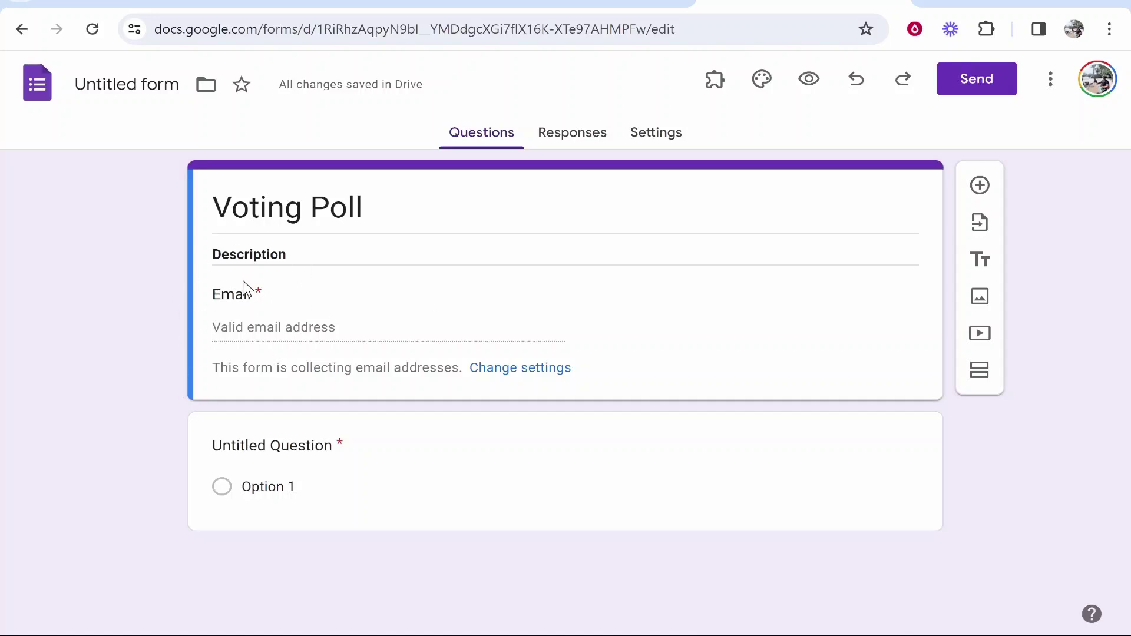
# In the Responses settings, set Collect email addresses to 'Do not collect'.
pyautogui.moveTo(213, 299); pyautogui.dragTo(302, 286)
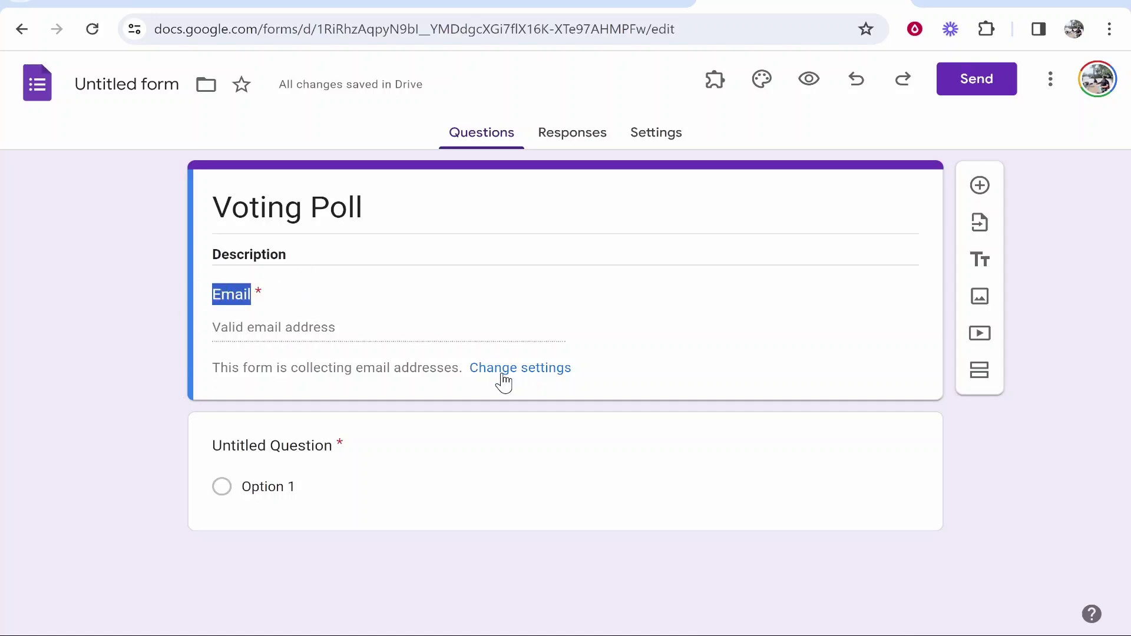
pyautogui.click(544, 369)
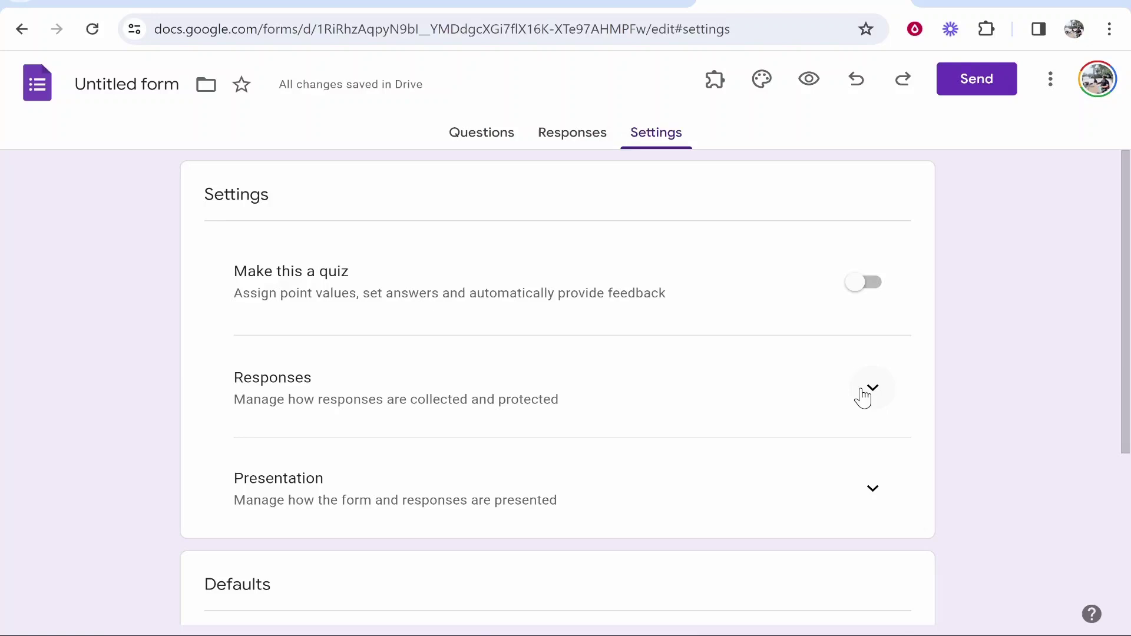
pyautogui.click(862, 392)
pyautogui.scroll(-2, 701, 383)
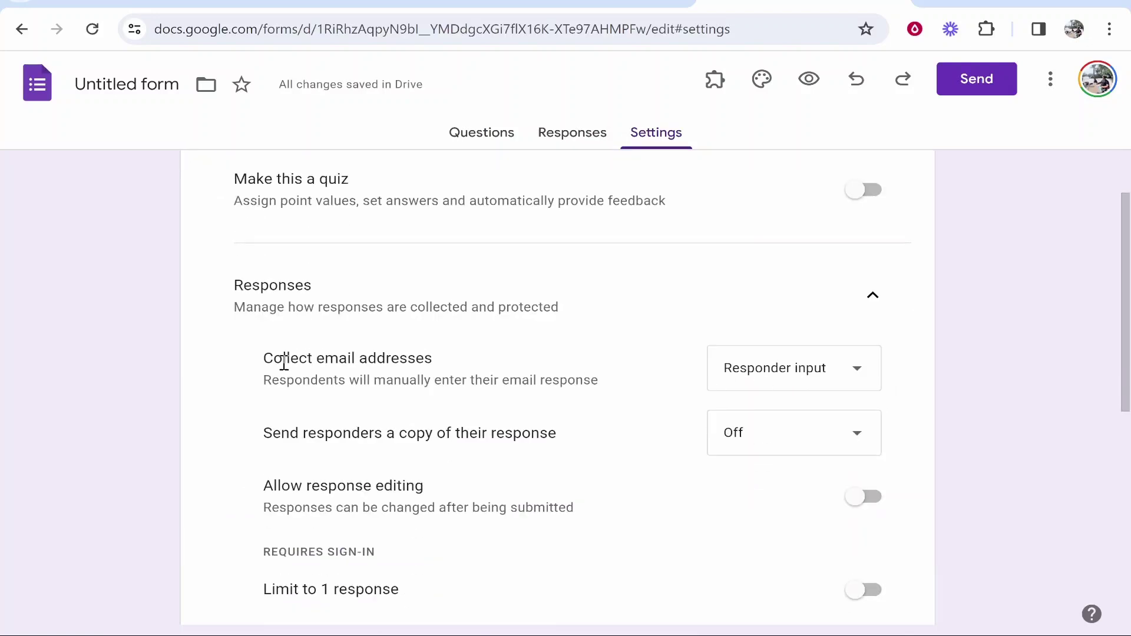
pyautogui.moveTo(270, 358); pyautogui.dragTo(454, 365)
pyautogui.click(770, 383)
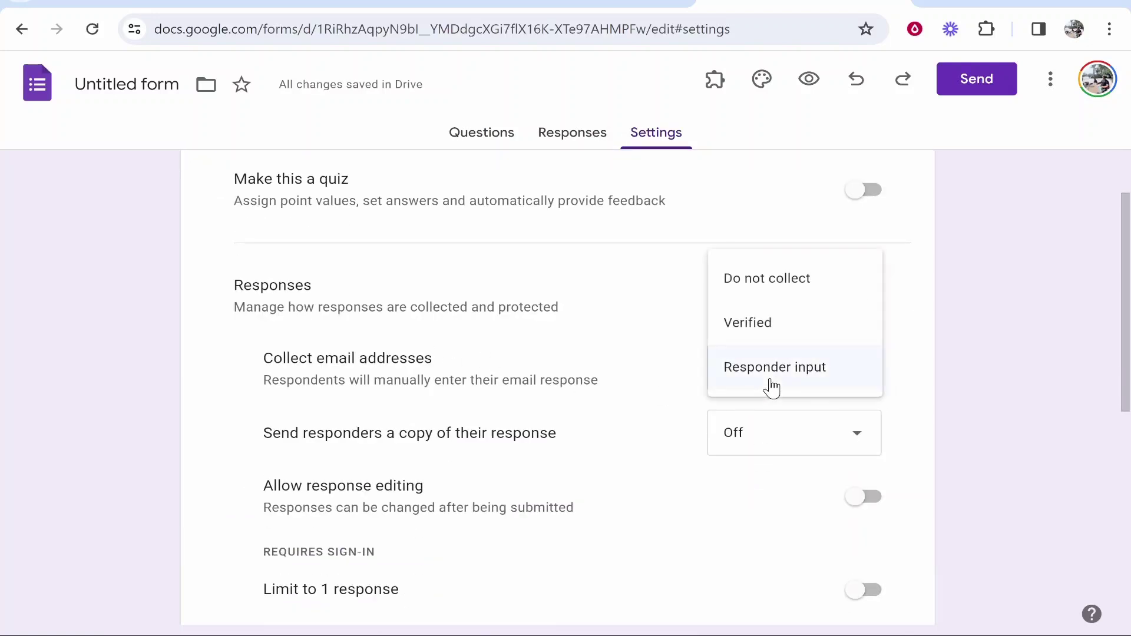
pyautogui.click(795, 283)
pyautogui.click(481, 133)
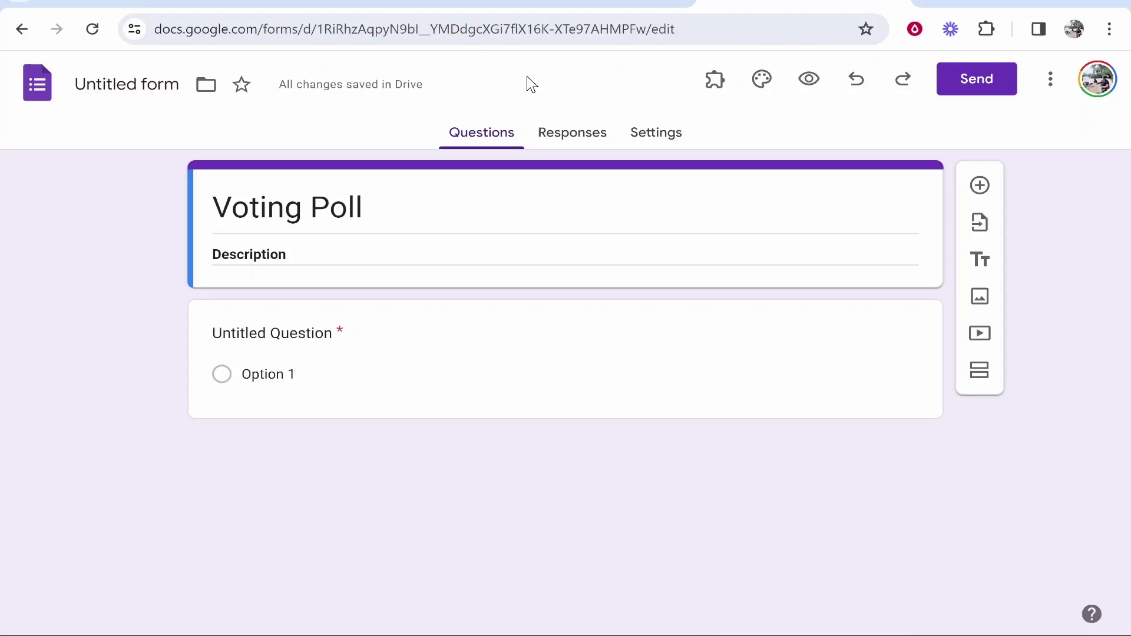
# Retitle the first question 'Where Should I Travel To?' after undoing an extra question.
pyautogui.click(568, 321)
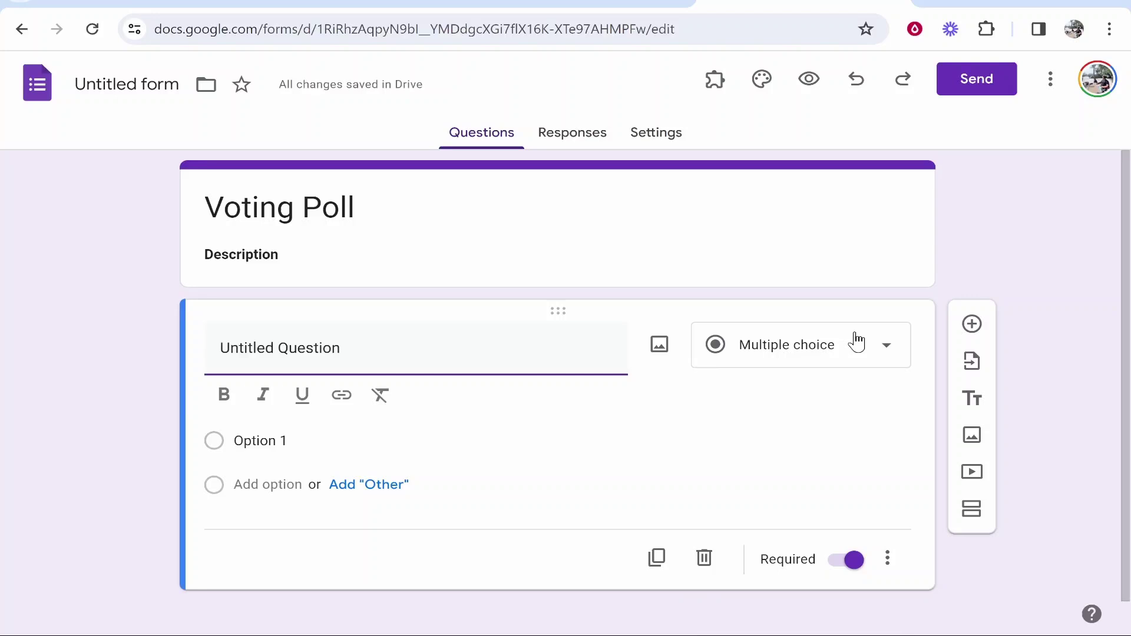
pyautogui.click(972, 325)
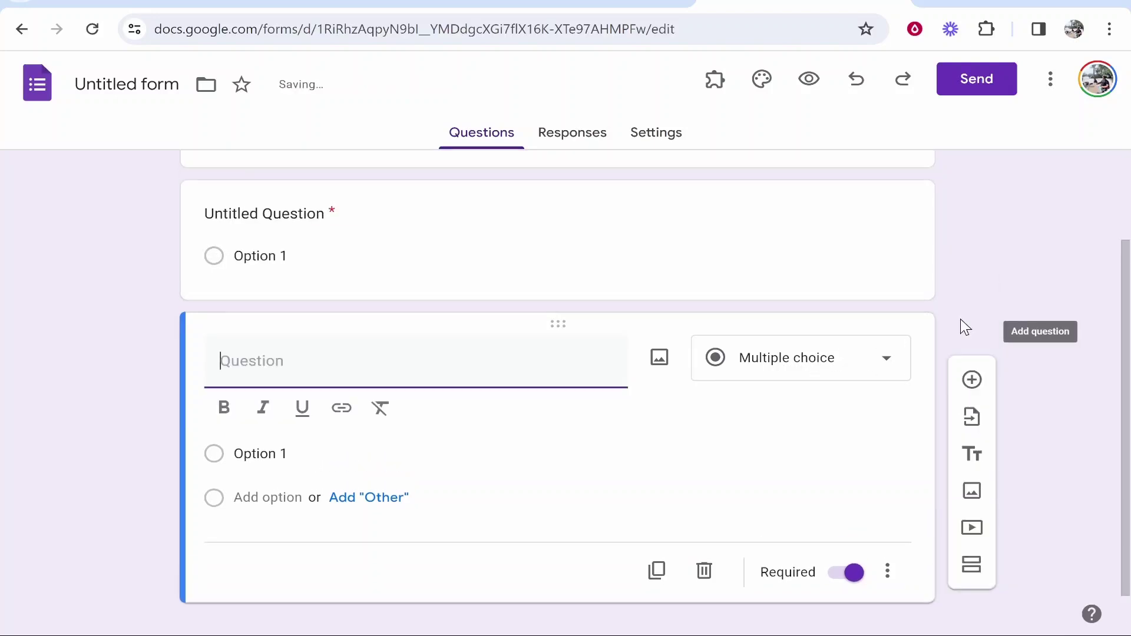
pyautogui.click(823, 370)
pyautogui.click(936, 232)
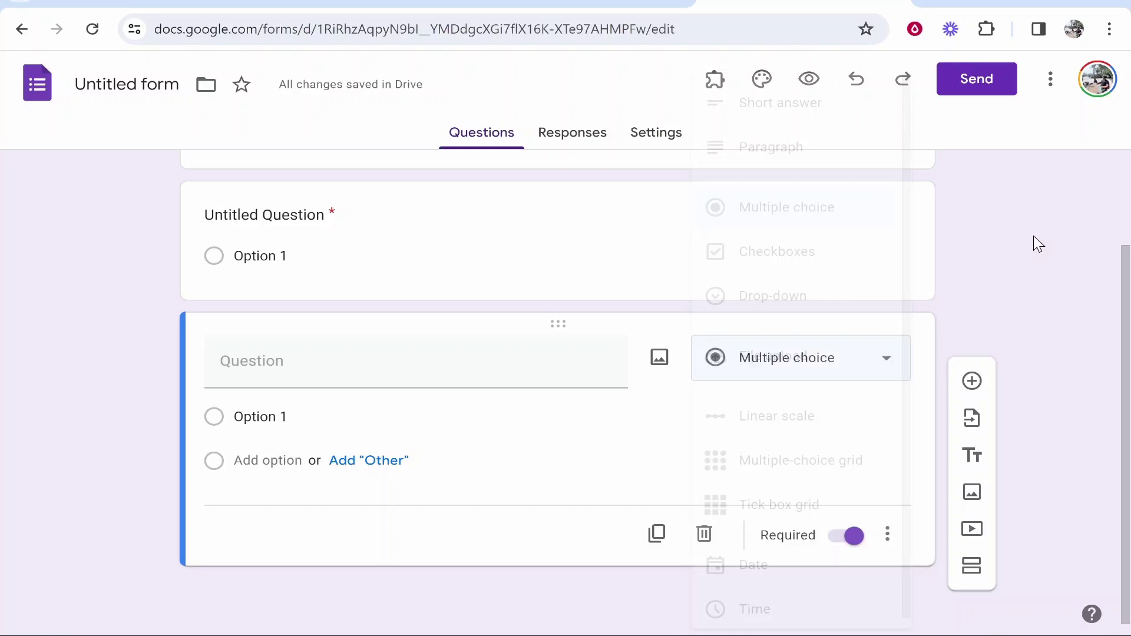
pyautogui.hotkey('ctrl', 'z')
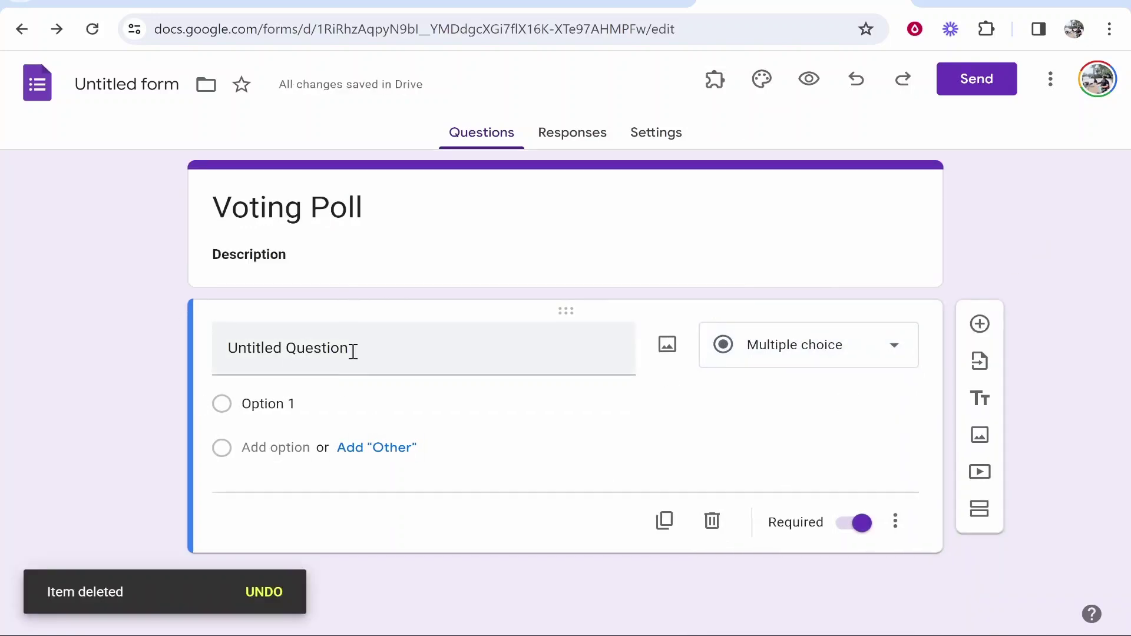
pyautogui.click(407, 352)
pyautogui.press('BackSpace')
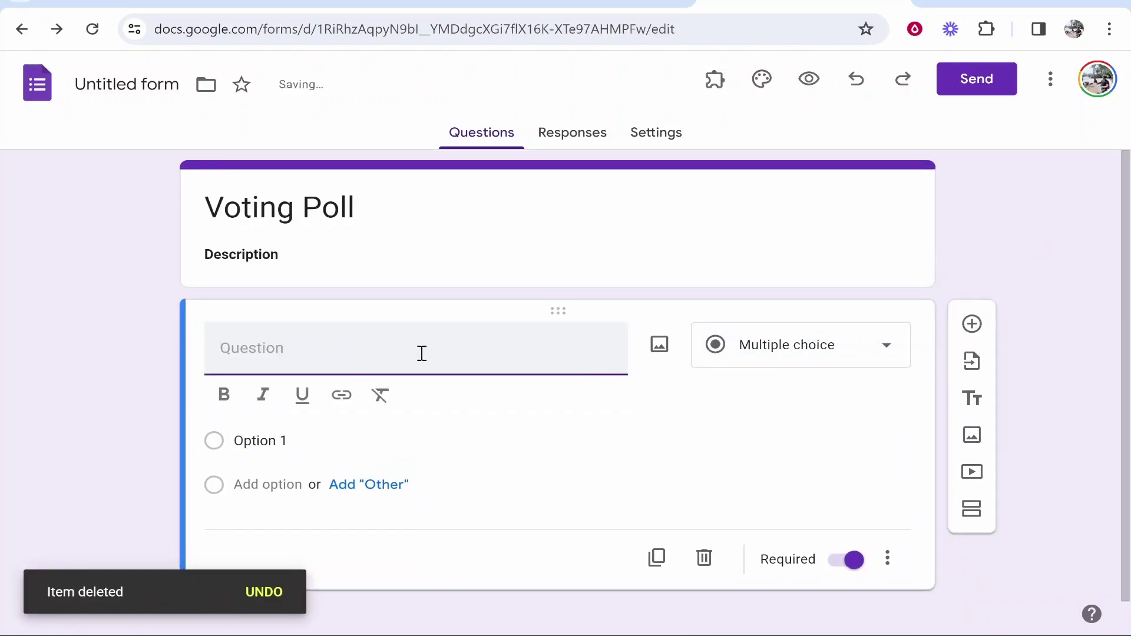
pyautogui.write('Where ')
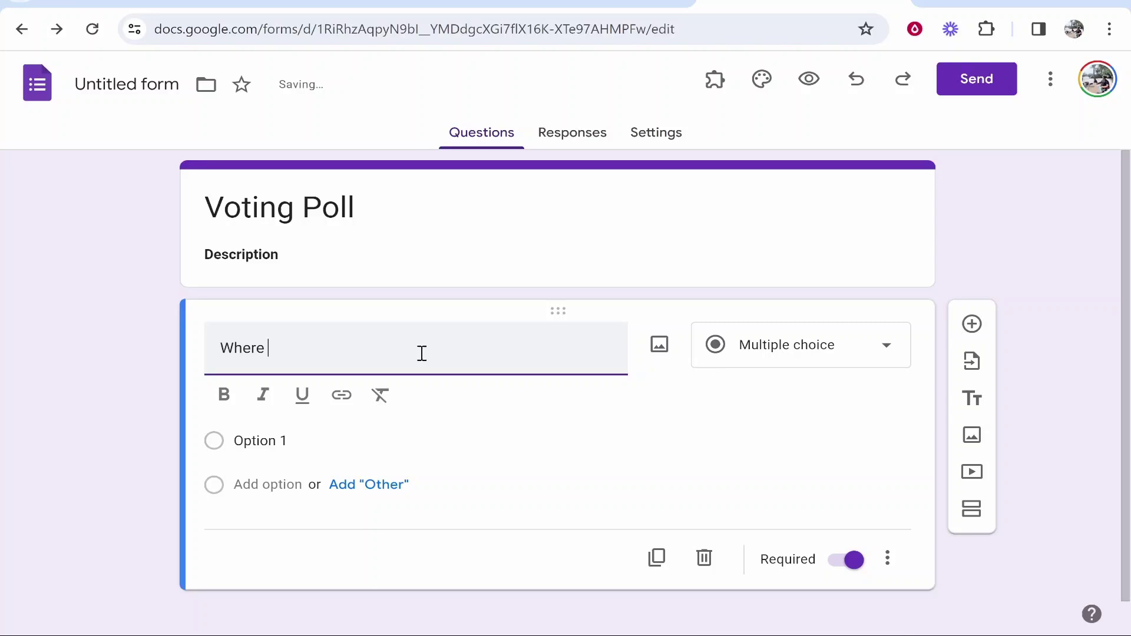
pyautogui.write('Should I Travel To?')
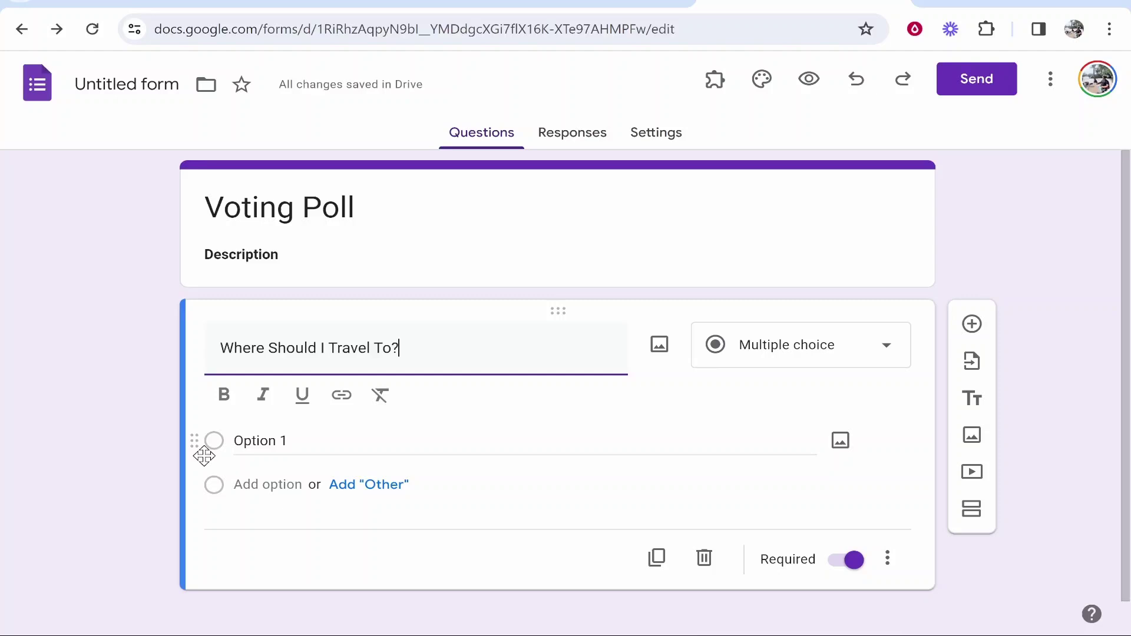
# Fill in the multiple-choice answers Thailand, Vietnam and China.
pyautogui.click(277, 441)
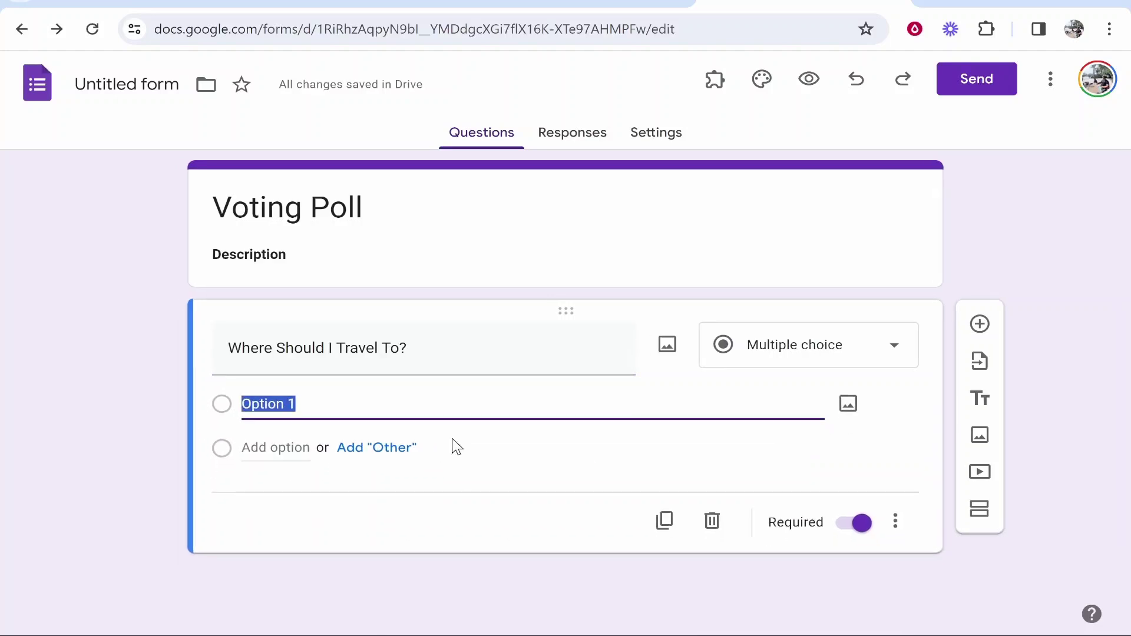
pyautogui.press('BackSpace')
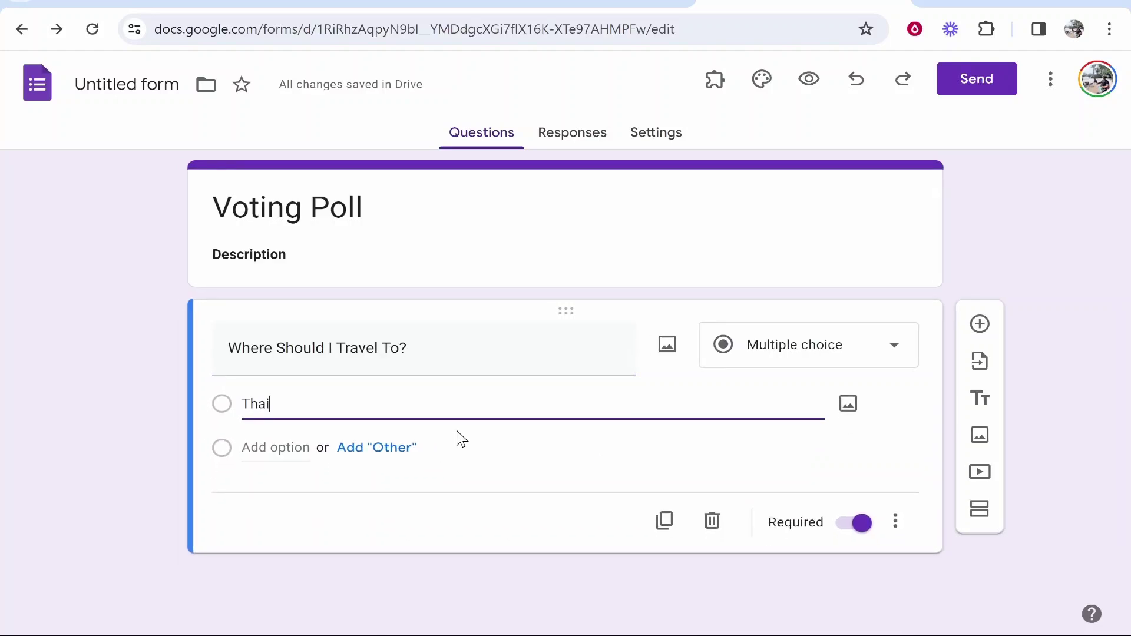
pyautogui.click(285, 446)
pyautogui.write('Vietnam')
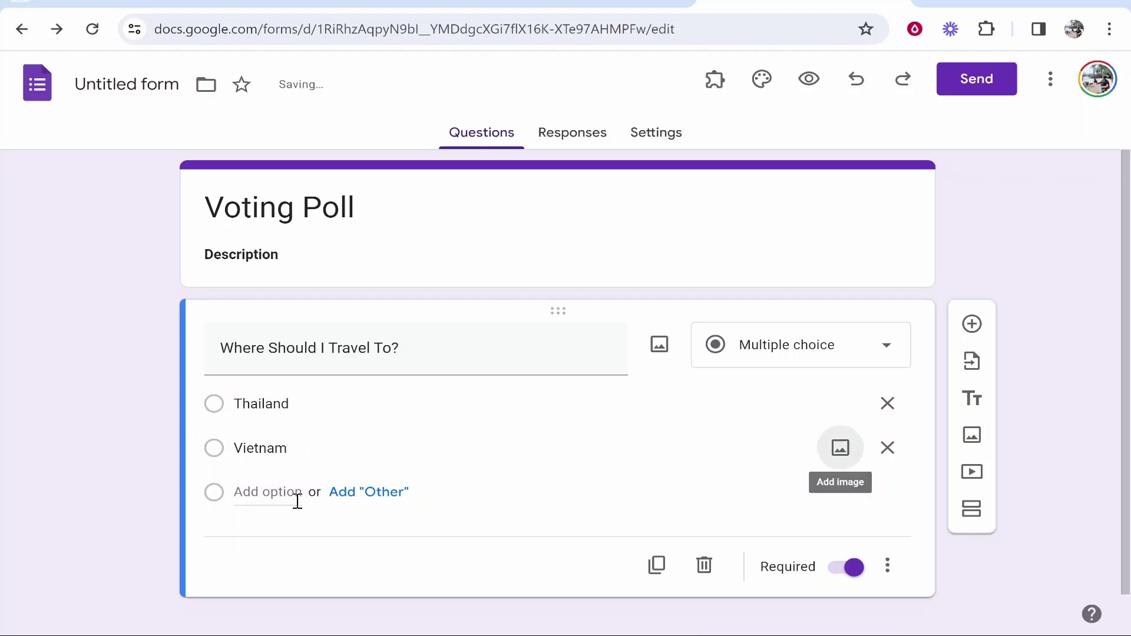
pyautogui.click(295, 493)
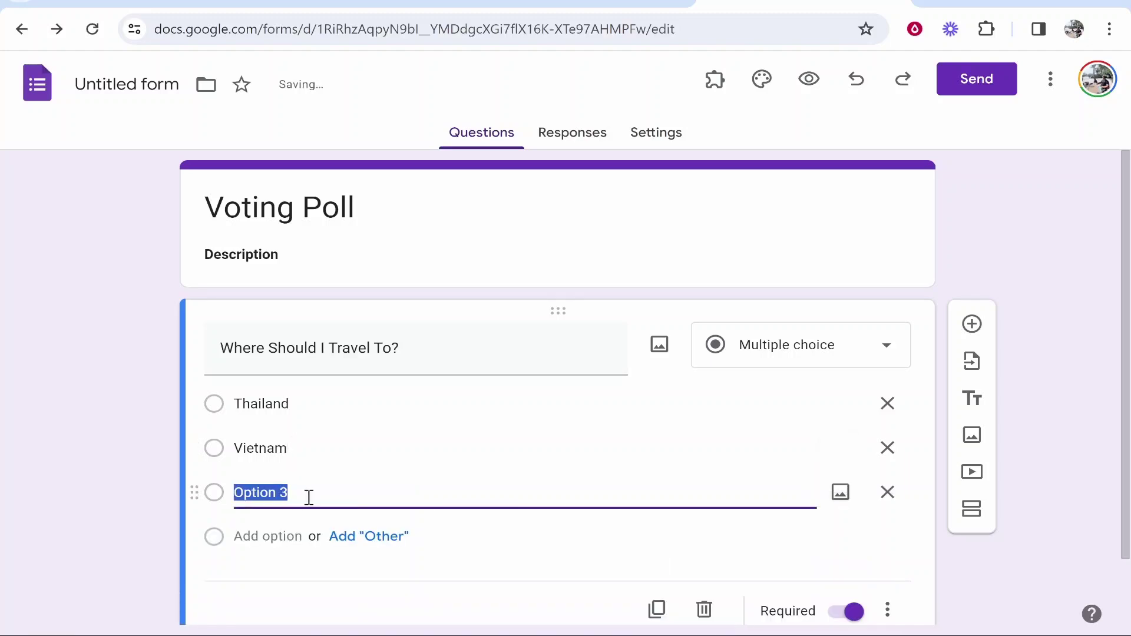
pyautogui.write('China')
pyautogui.click(96, 341)
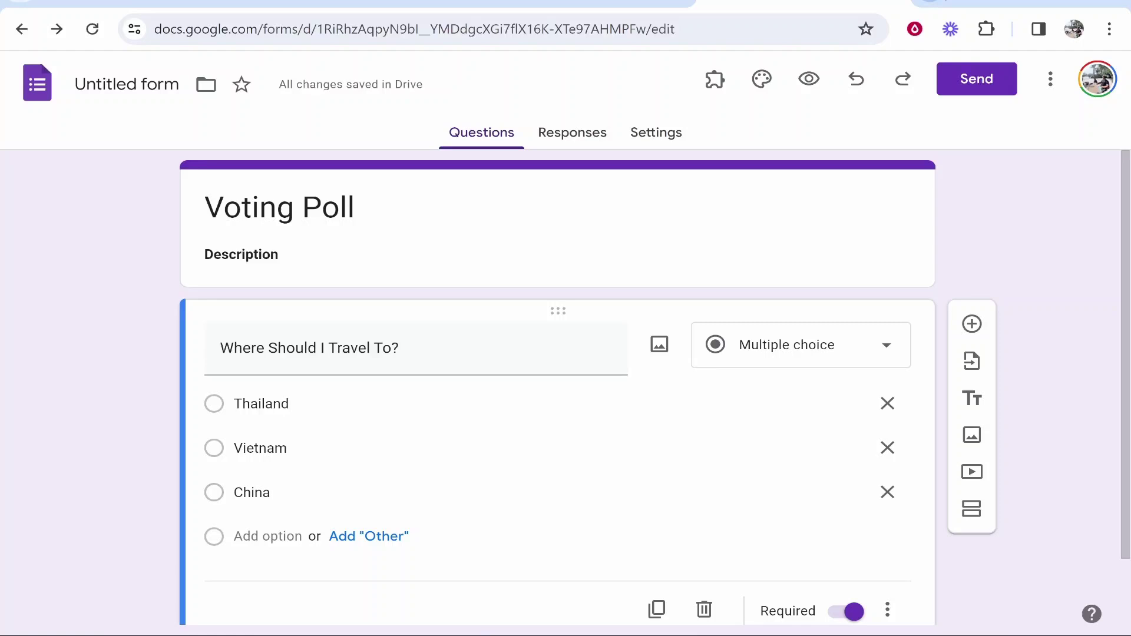
# Search Google Images for 'thailand' and save the TimeOut temple photo to the computer.
pyautogui.click(937, 2)
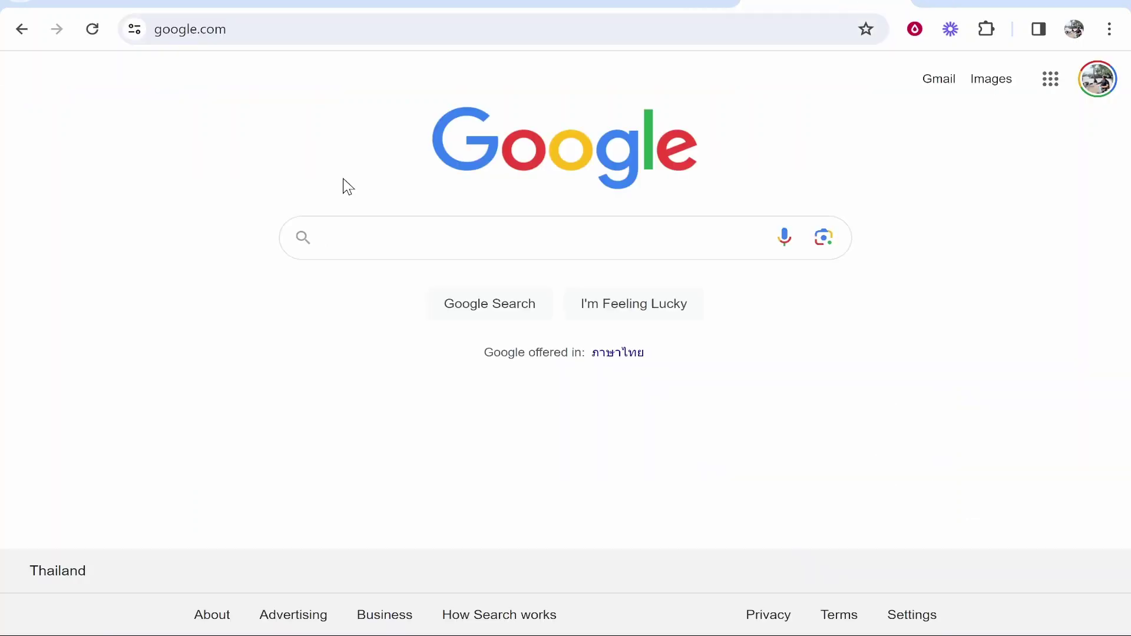
pyautogui.write('thai')
pyautogui.press('BackSpace')
pyautogui.press('BackSpace')
pyautogui.press('BackSpace')
pyautogui.press('BackSpace')
pyautogui.write('thai')
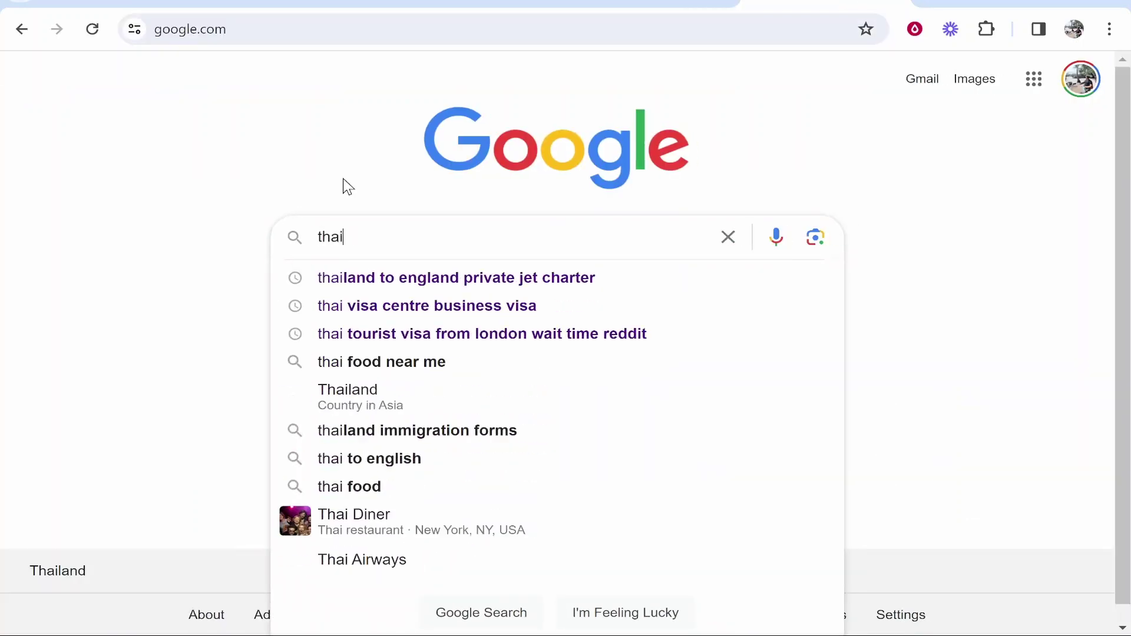
pyautogui.write('land')
pyautogui.press('Return')
pyautogui.click(88, 152)
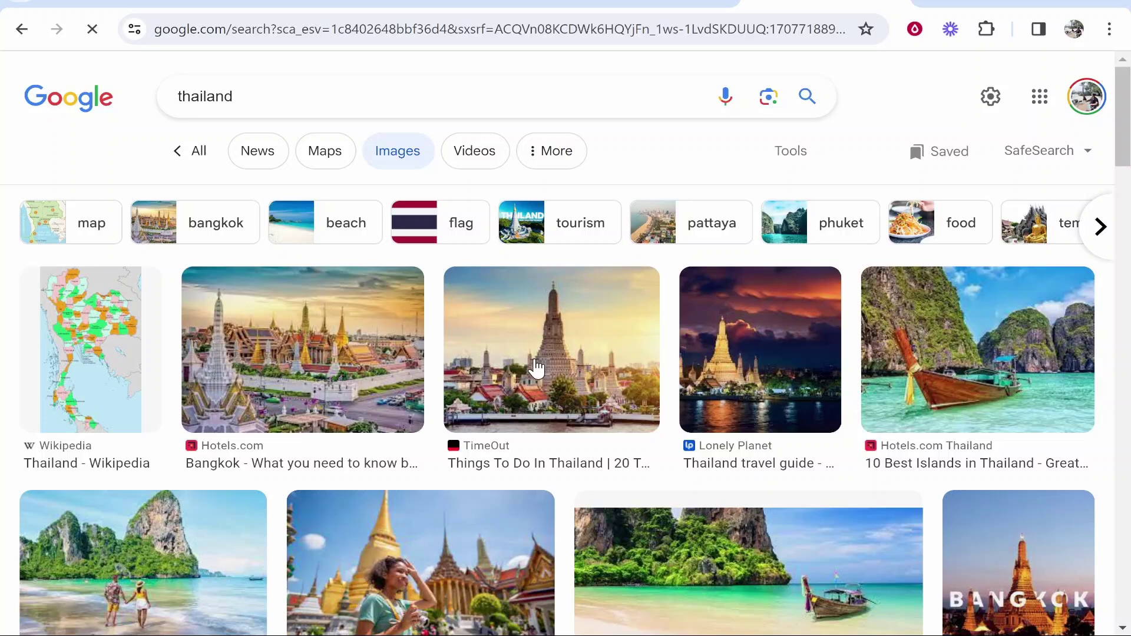
pyautogui.click(569, 356)
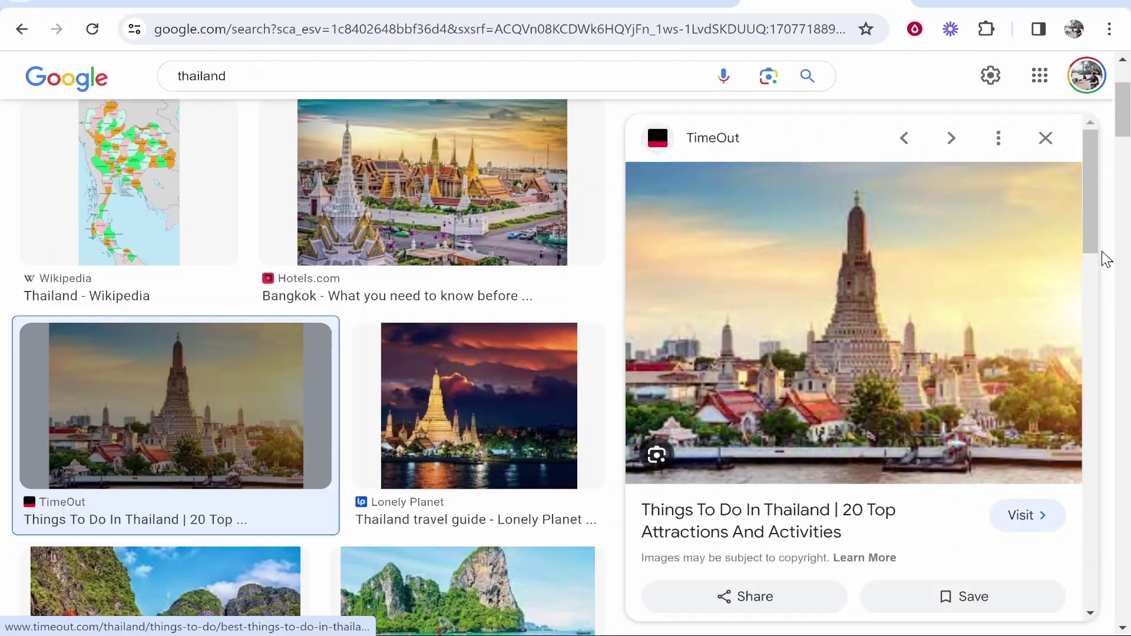
pyautogui.click(939, 336)
pyautogui.rightClick(388, 339)
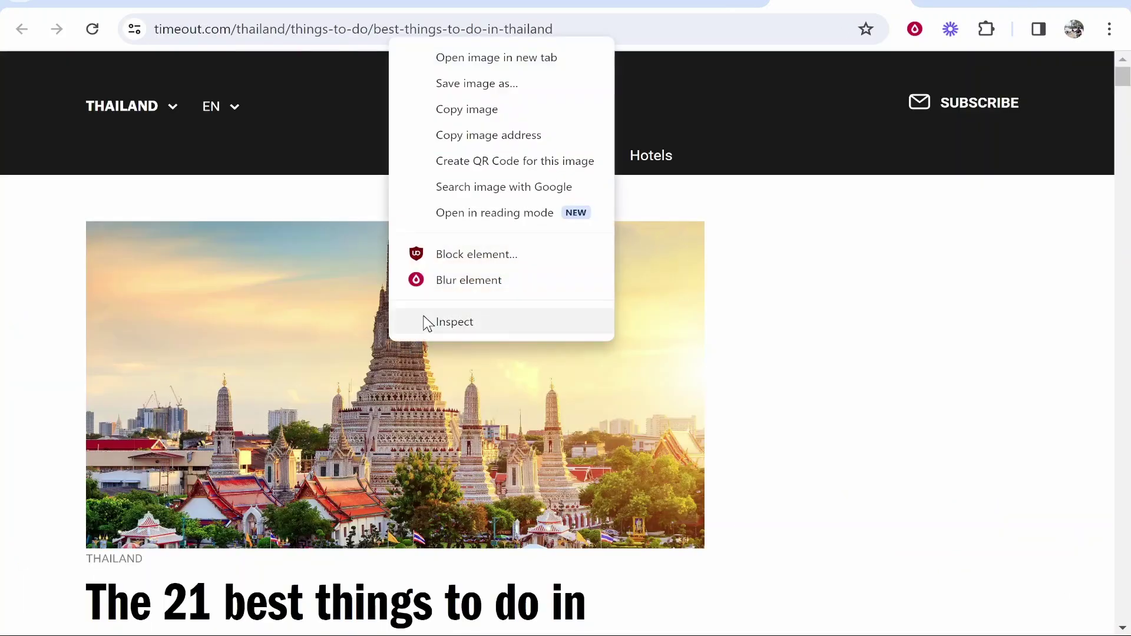
pyautogui.click(468, 85)
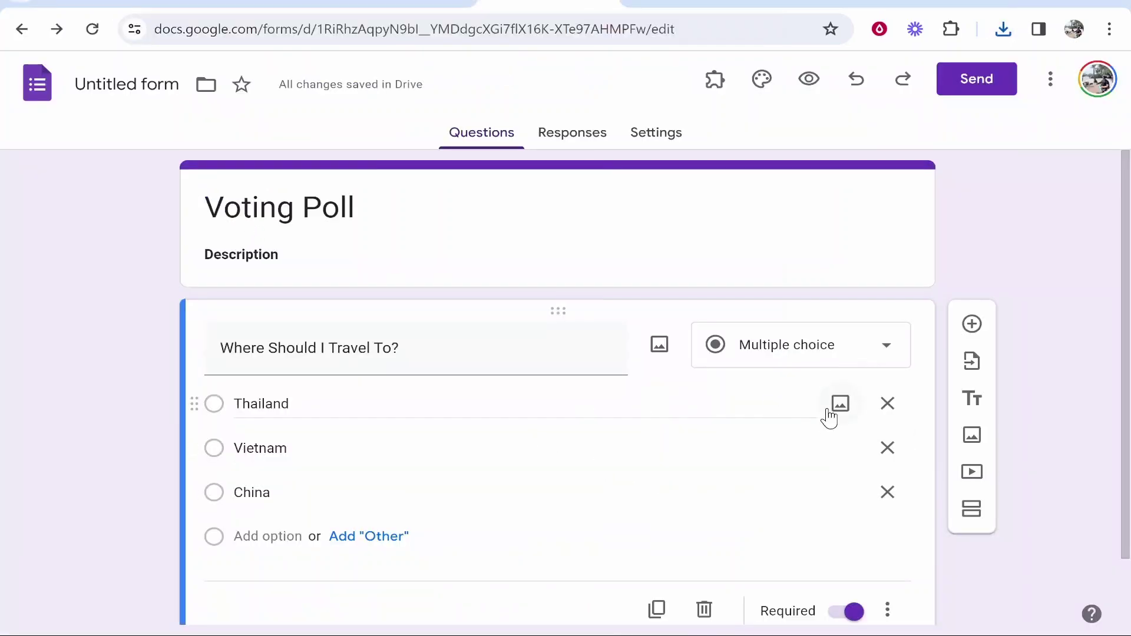
# Upload the saved temple image from Downloads as the Thailand option's picture.
pyautogui.click(841, 405)
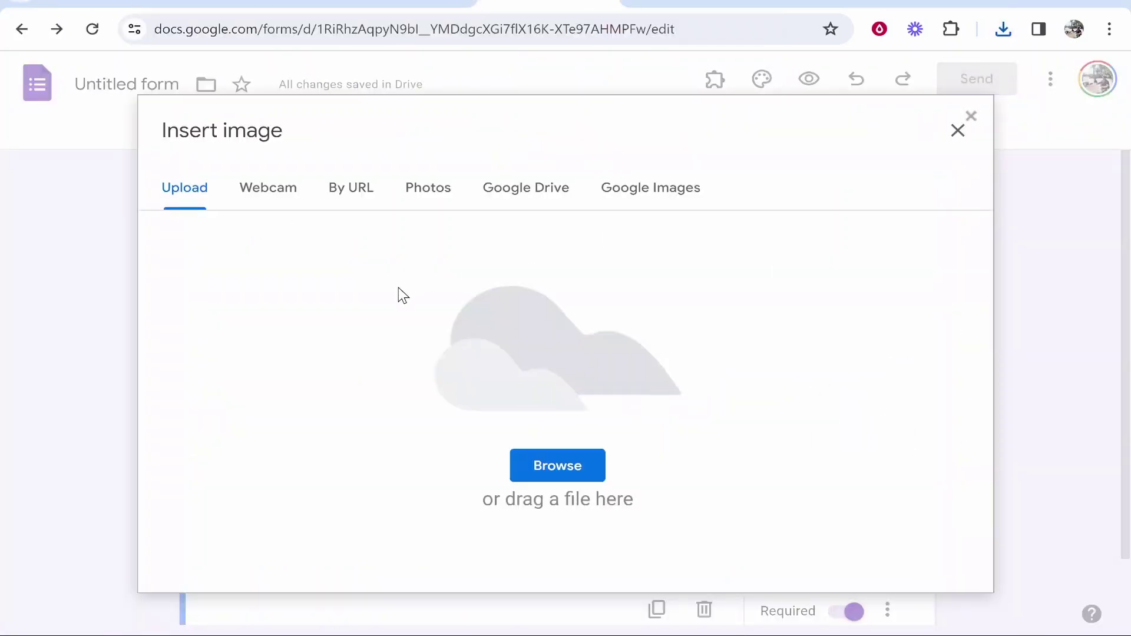
pyautogui.click(563, 471)
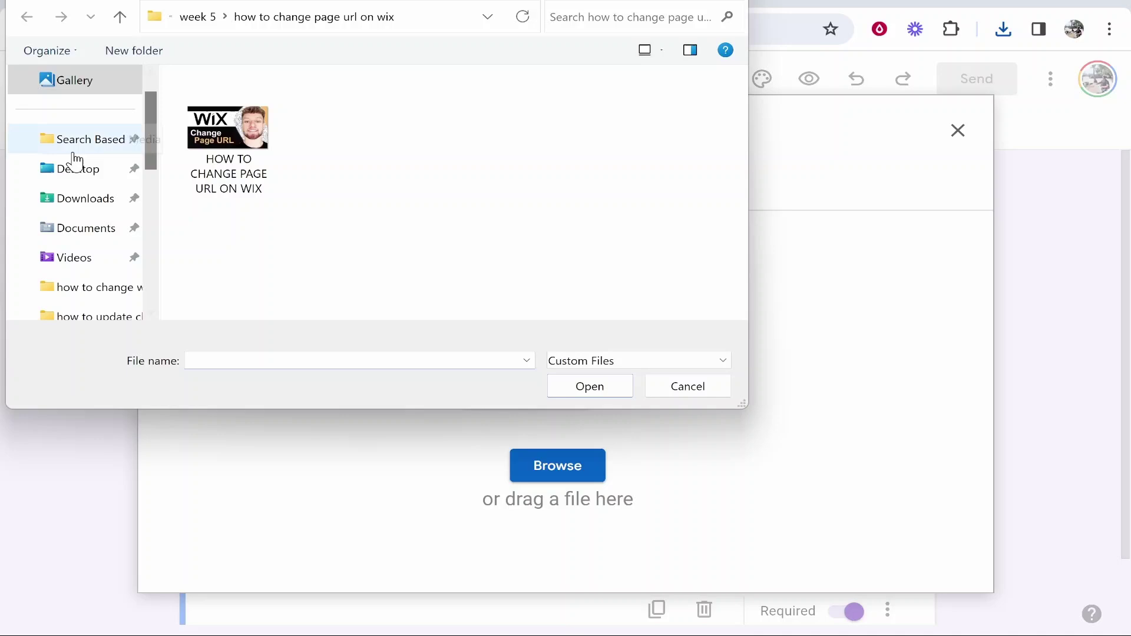
pyautogui.click(77, 199)
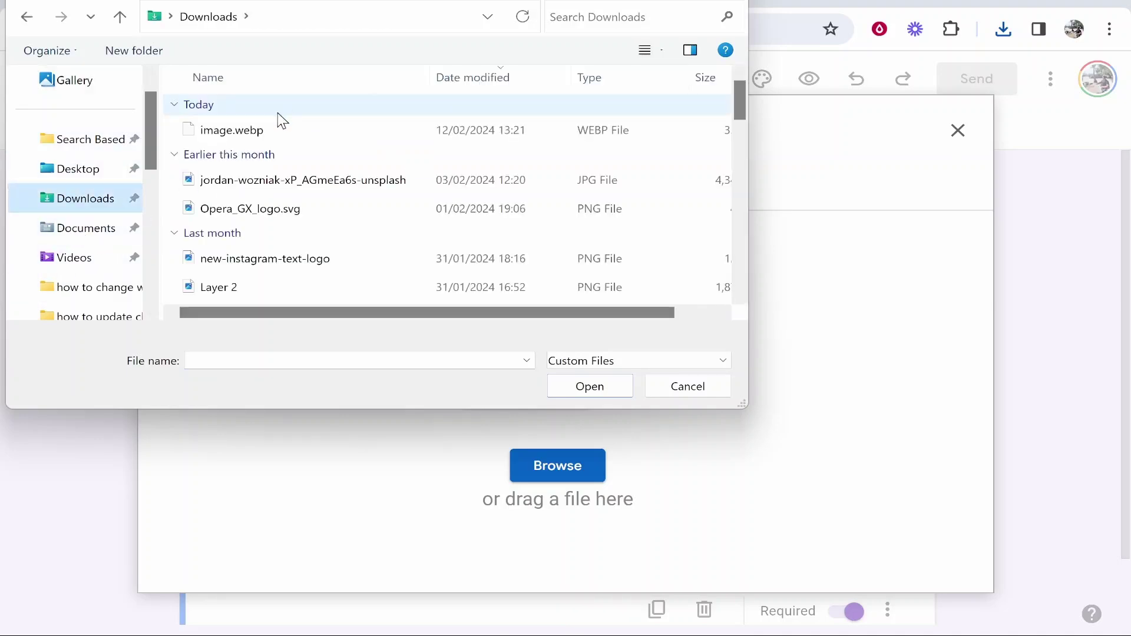
pyautogui.click(261, 131)
pyautogui.doubleClick(261, 130)
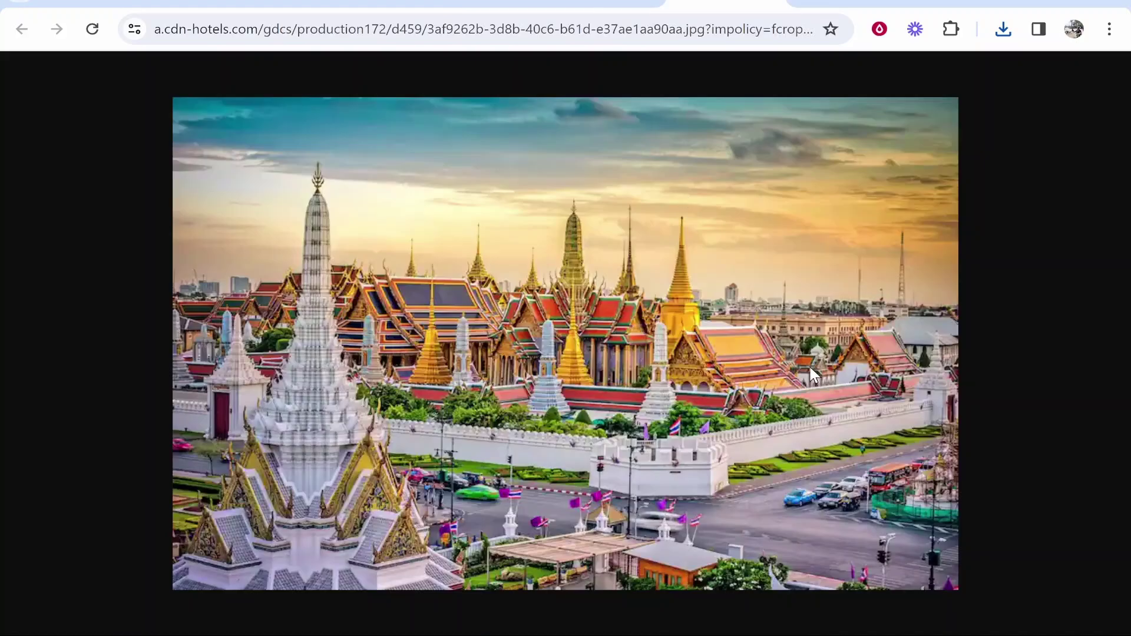
pyautogui.click(477, 3)
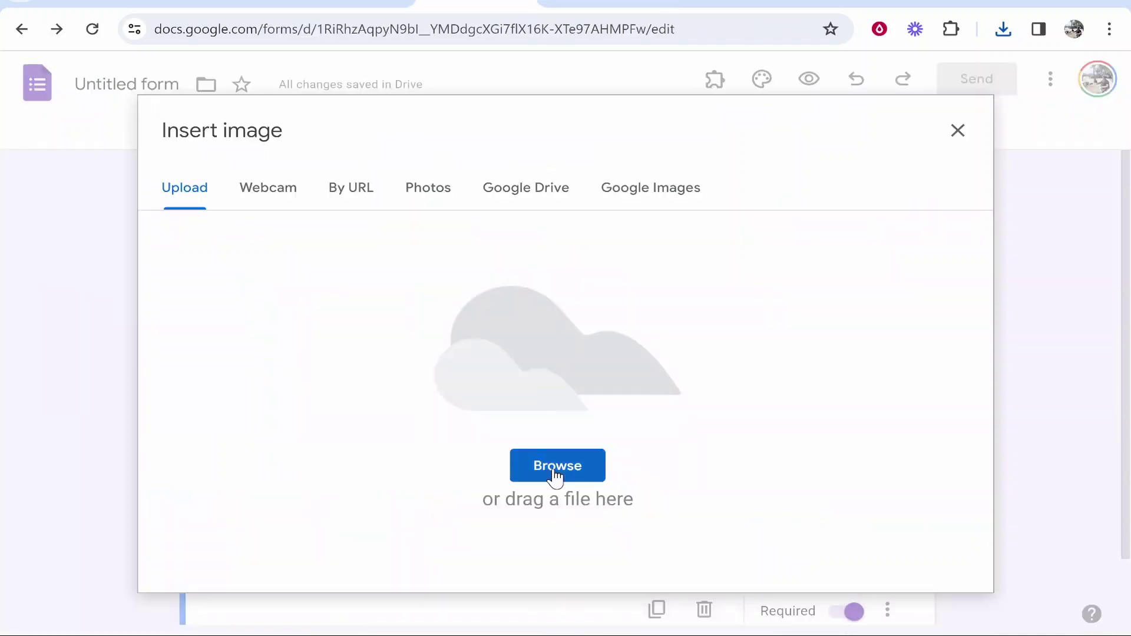
pyautogui.click(554, 468)
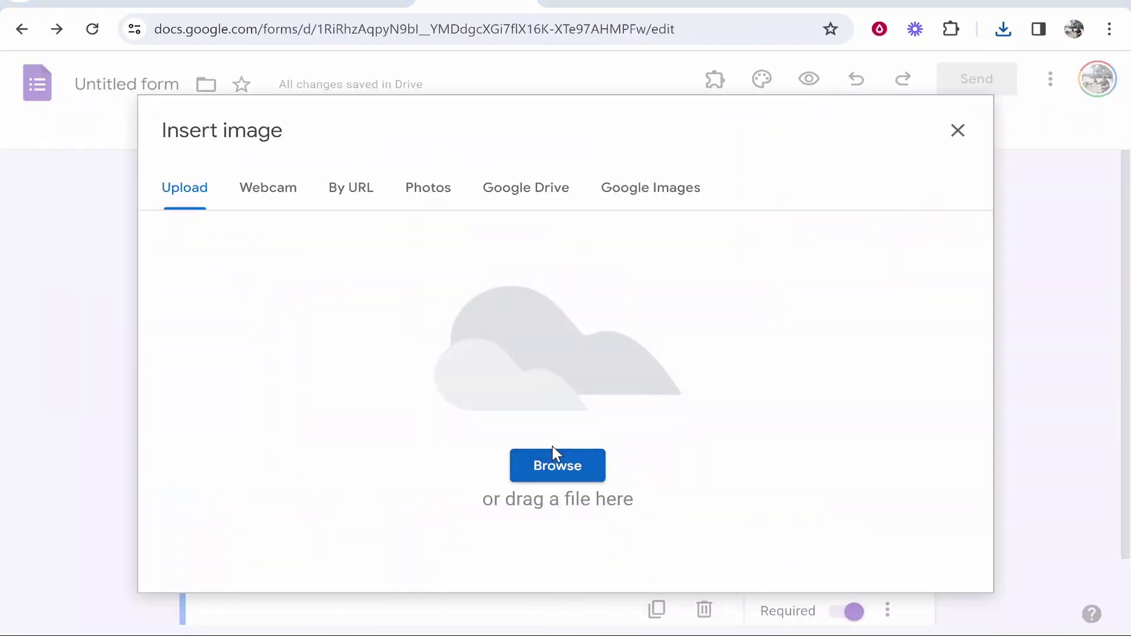
pyautogui.doubleClick(247, 131)
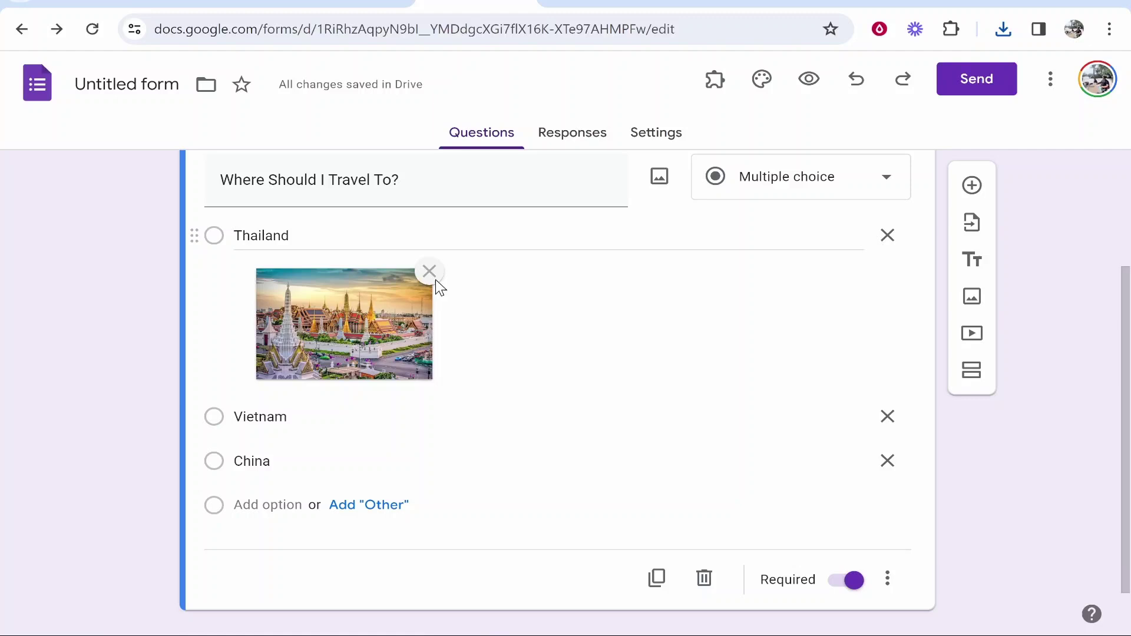
pyautogui.click(293, 462)
pyautogui.click(392, 418)
pyautogui.scroll(-1, 853, 513)
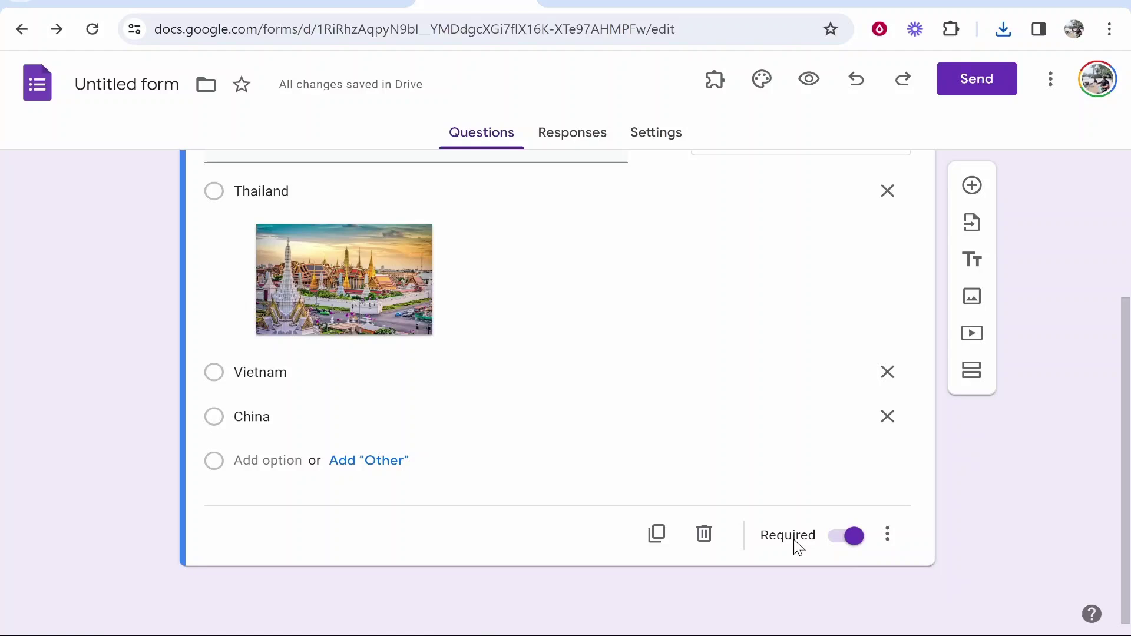
pyautogui.scroll(4, 822, 550)
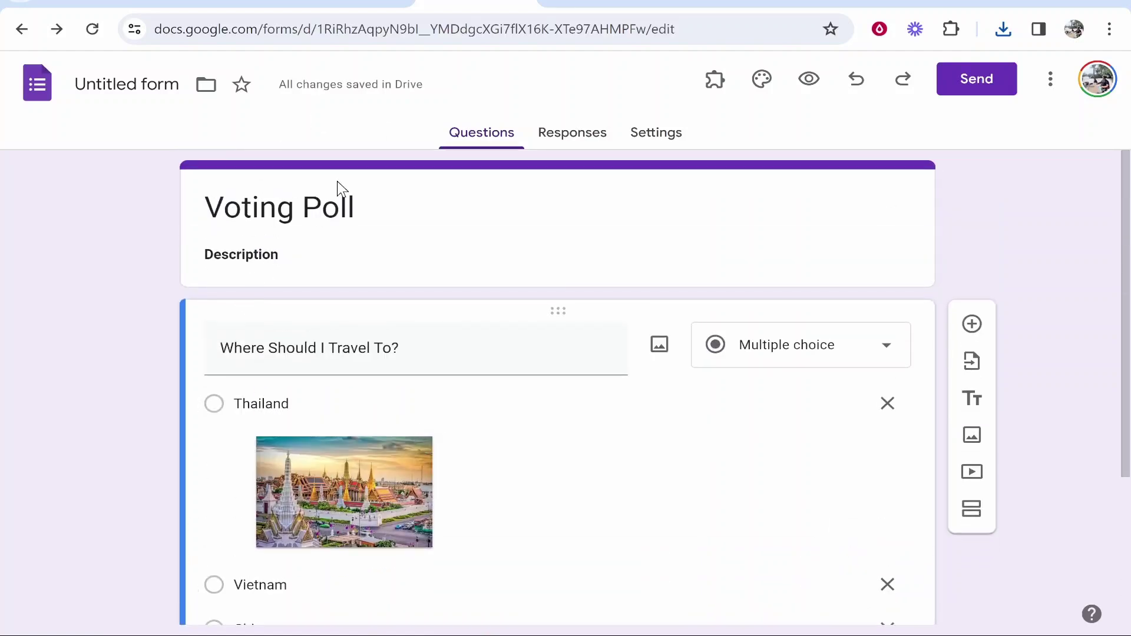
pyautogui.scroll(-3, 530, 365)
pyautogui.scroll(2, 354, 383)
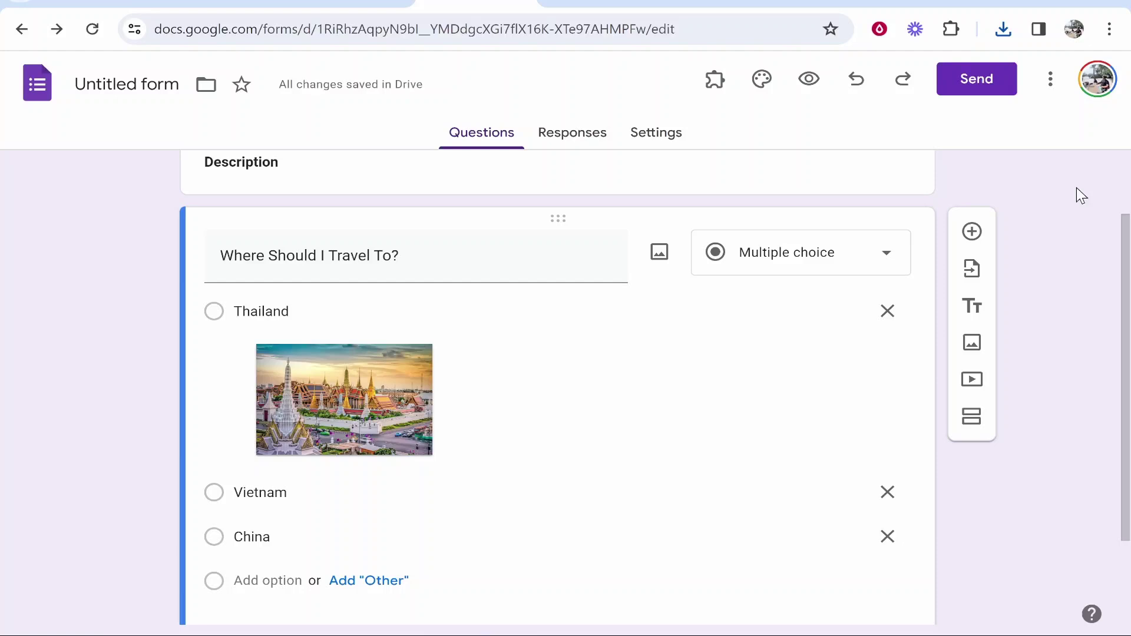
# Copy the form's shortened share link from the Send dialog.
pyautogui.click(999, 88)
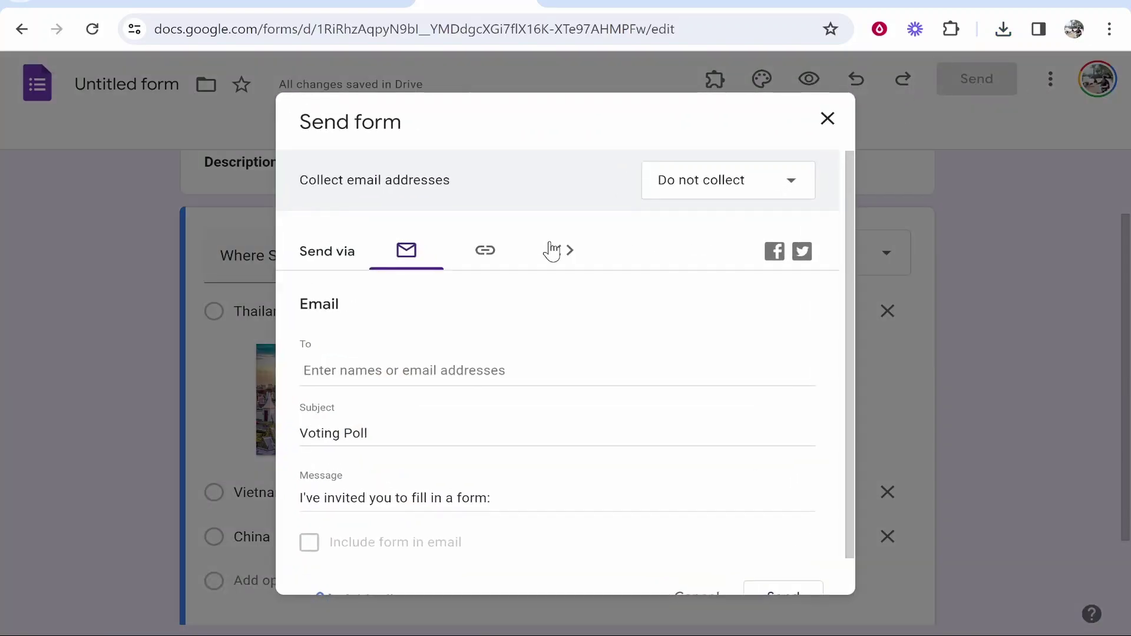
pyautogui.click(488, 260)
pyautogui.click(309, 372)
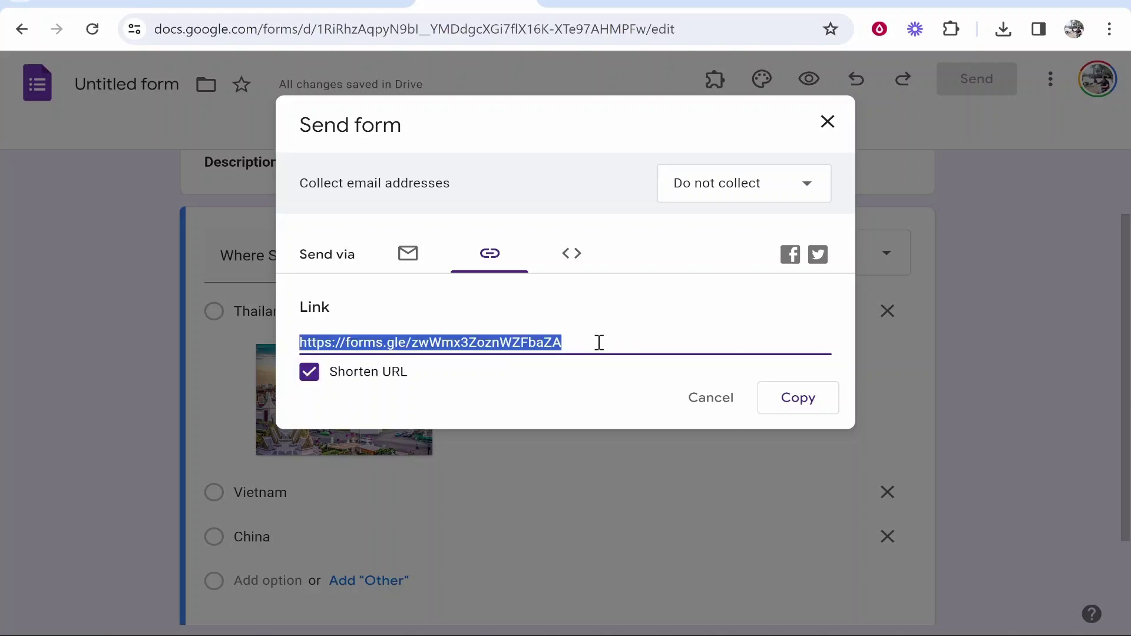
pyautogui.rightClick(499, 355)
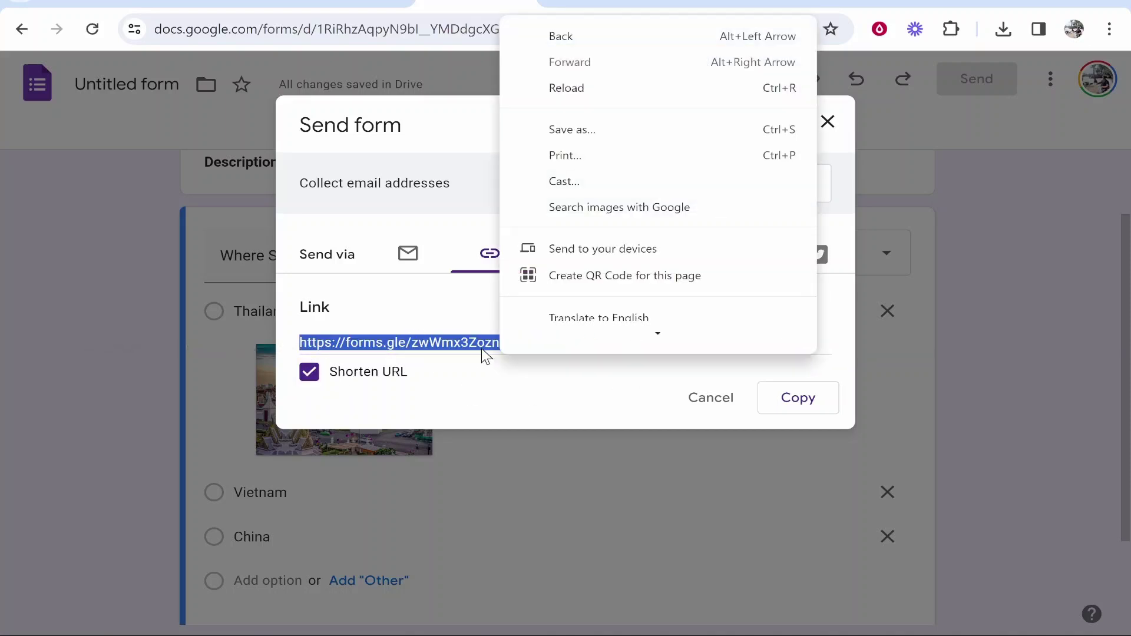
pyautogui.rightClick(445, 344)
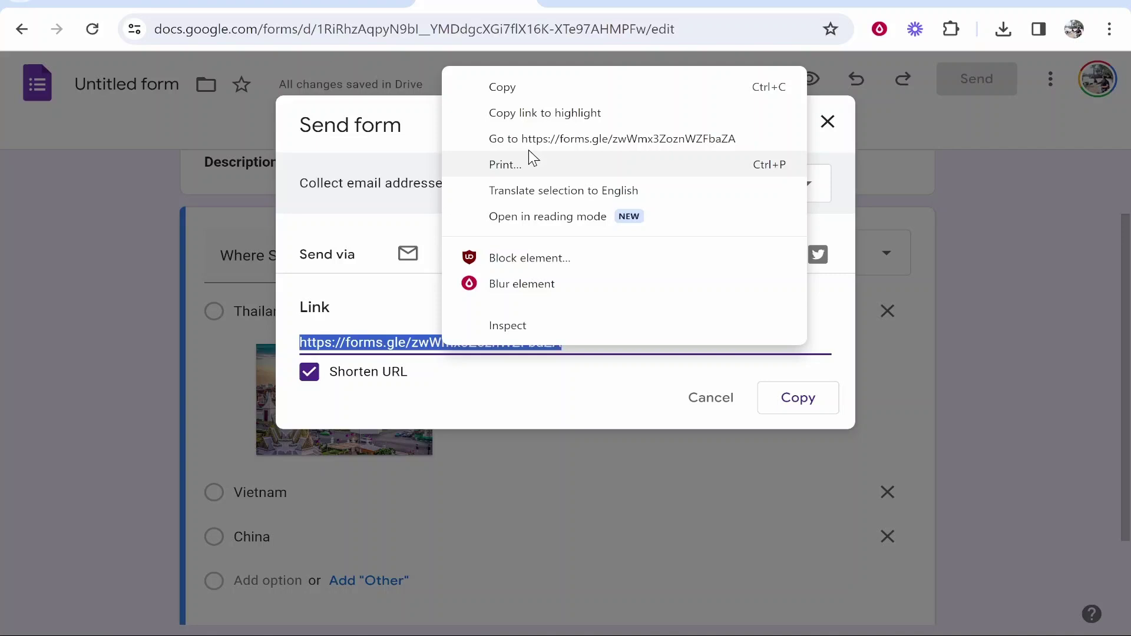
pyautogui.click(523, 87)
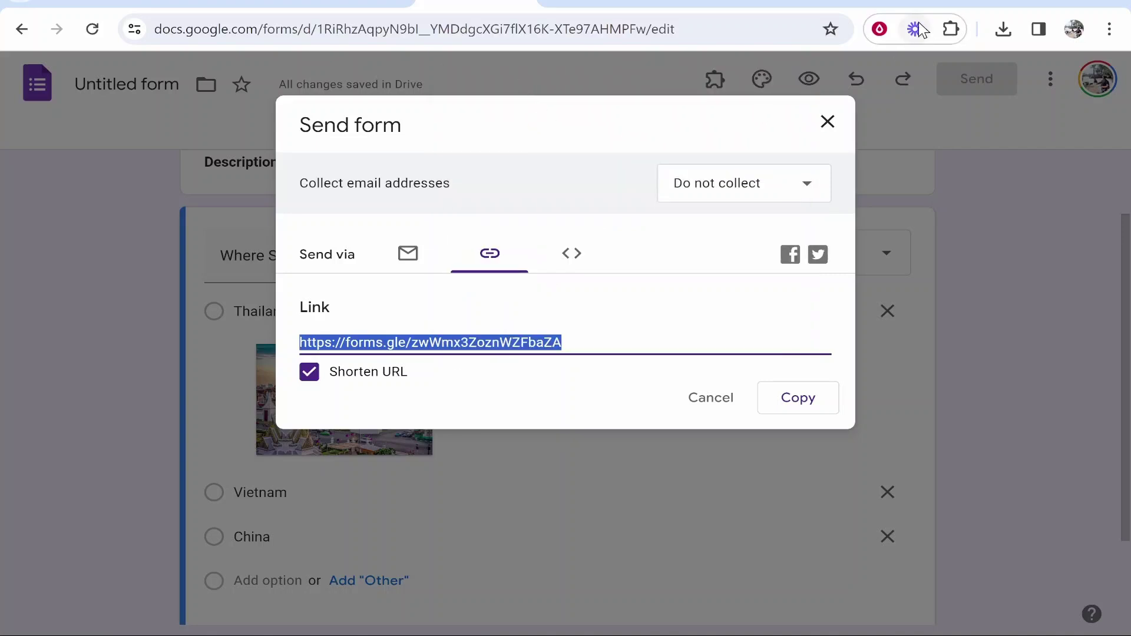
# Paste the link into a new tab to load the live Voting Poll.
pyautogui.hotkey('ctrl', 't')
pyautogui.hotkey('ctrl', 'v')
pyautogui.press('Return')
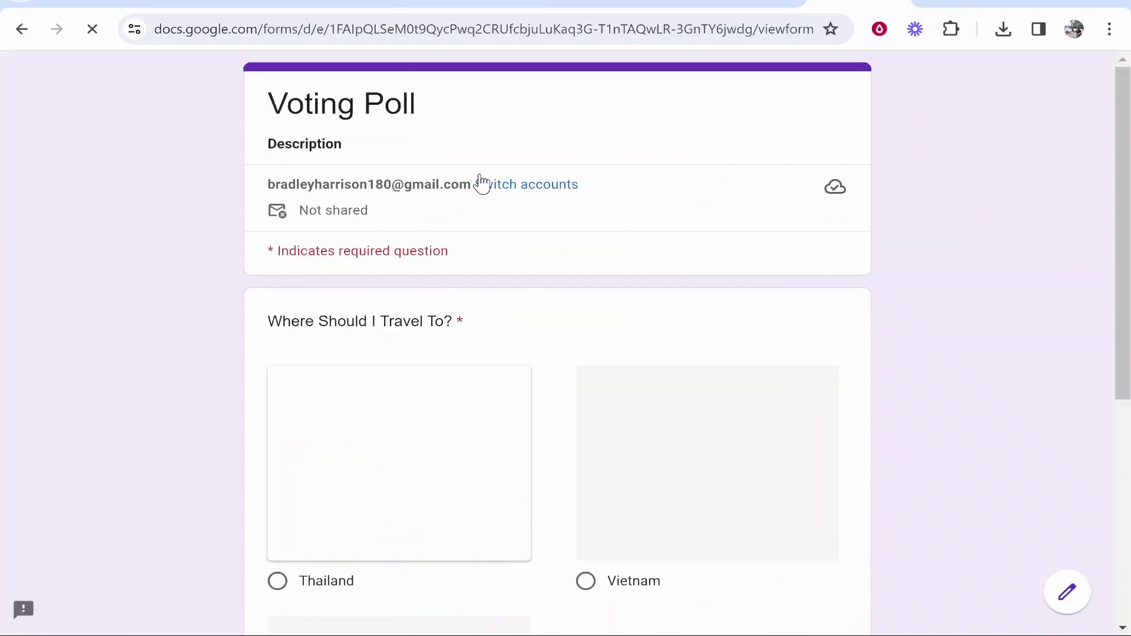
# Choose Thailand on the live poll and submit the response.
pyautogui.scroll(-3, 358, 238)
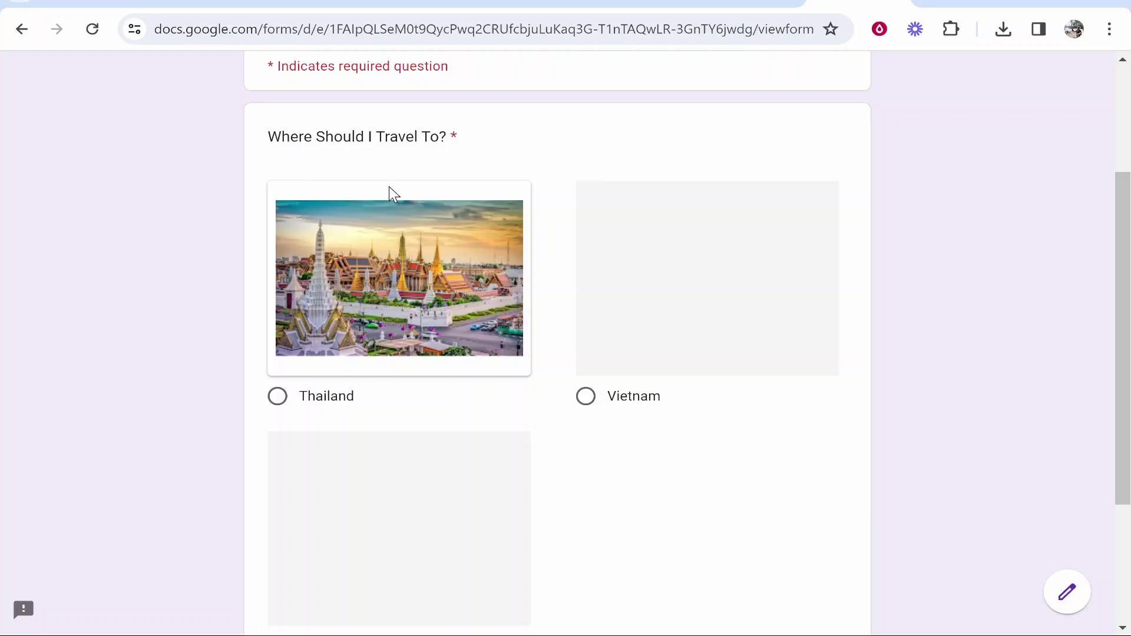
pyautogui.scroll(-3, 658, 277)
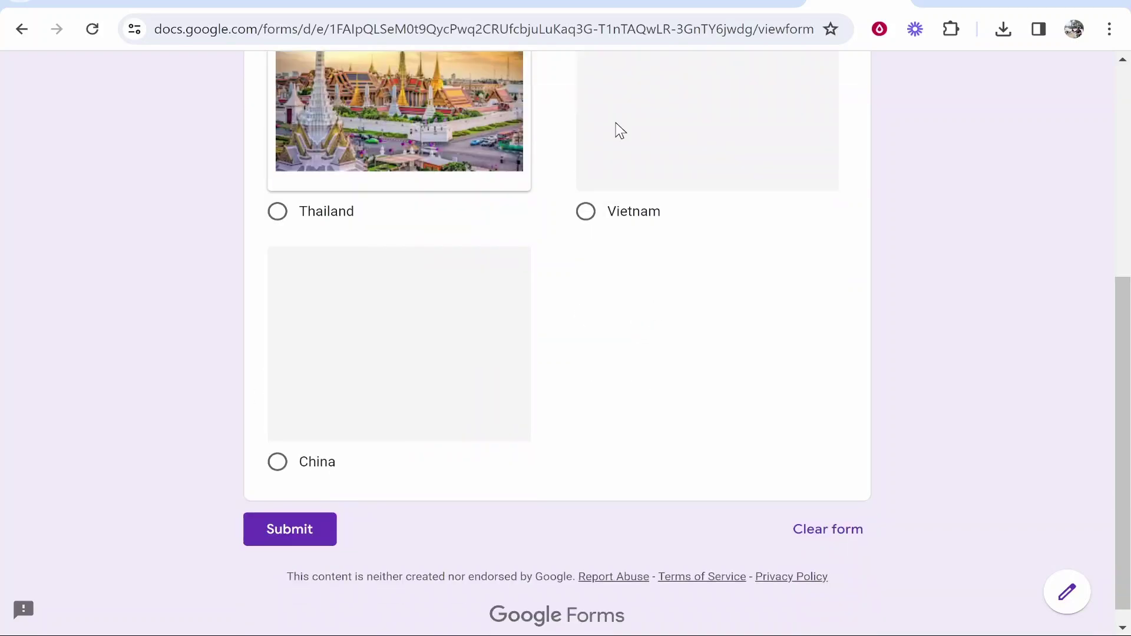
pyautogui.scroll(3, 468, 365)
pyautogui.scroll(2, 265, 265)
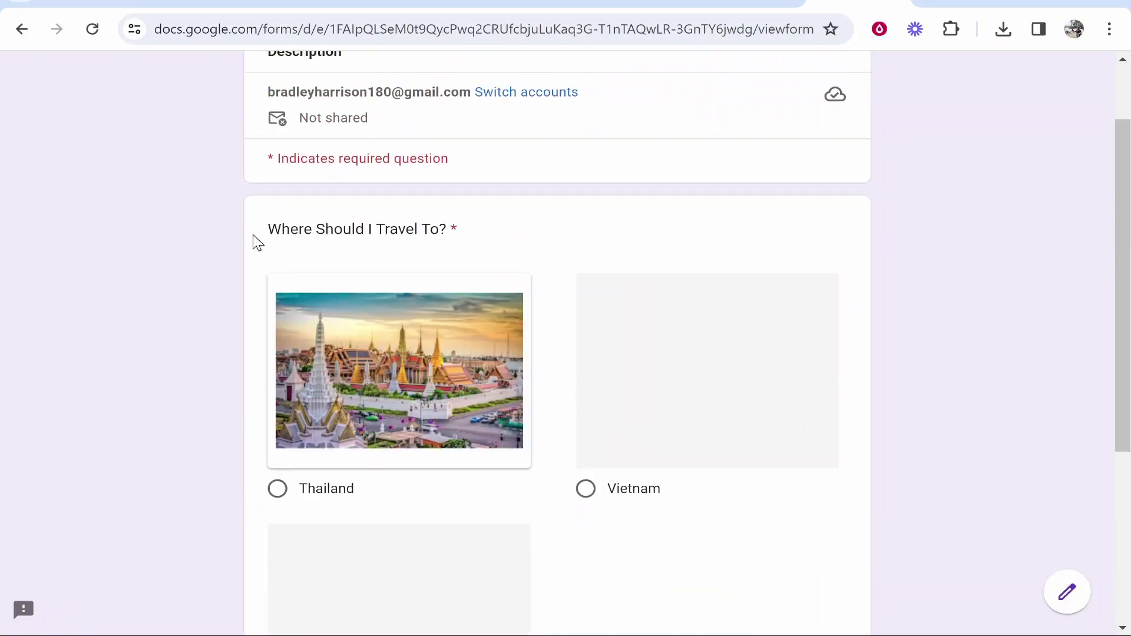
pyautogui.click(328, 495)
pyautogui.scroll(-5, 480, 326)
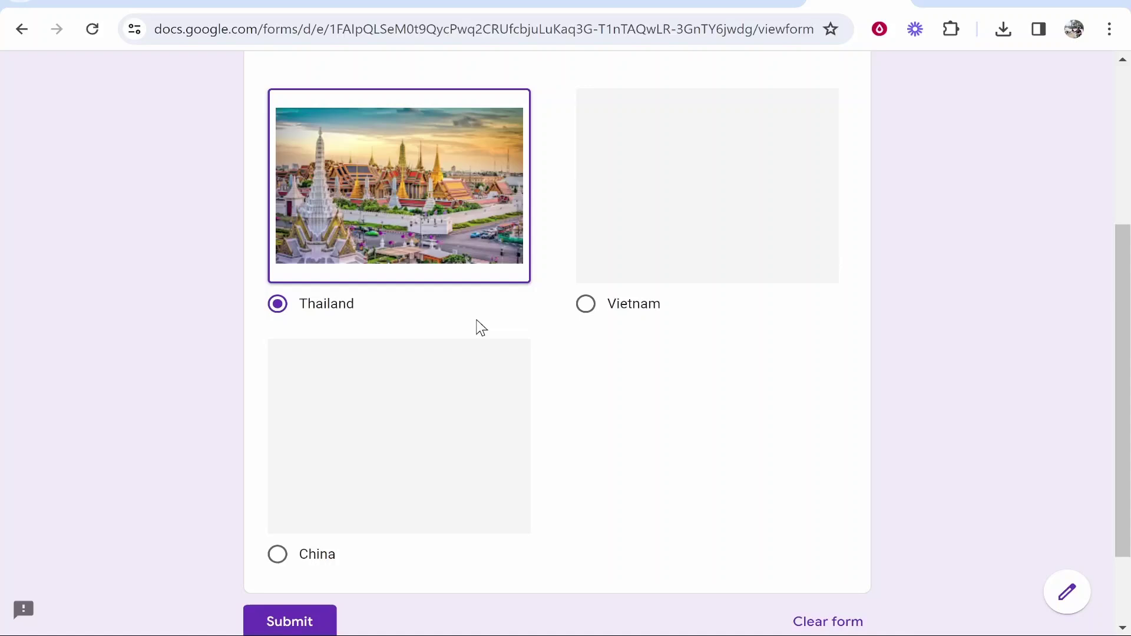
pyautogui.click(325, 533)
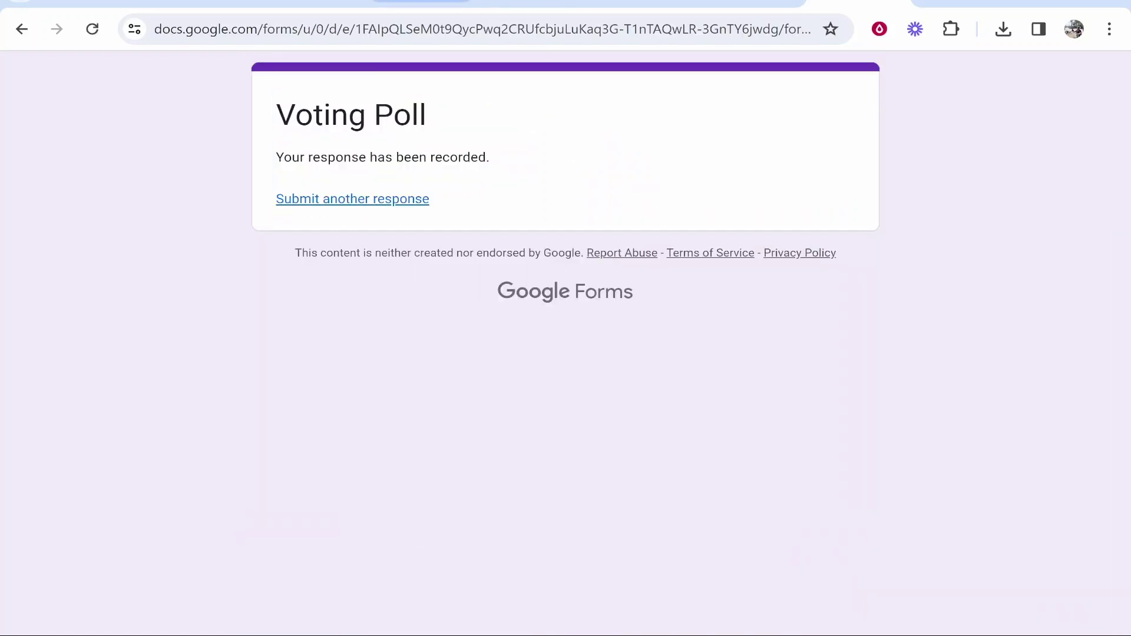
# Back in the editor, close the Send dialog and view responses by Question.
pyautogui.click(420, 3)
pyautogui.click(825, 118)
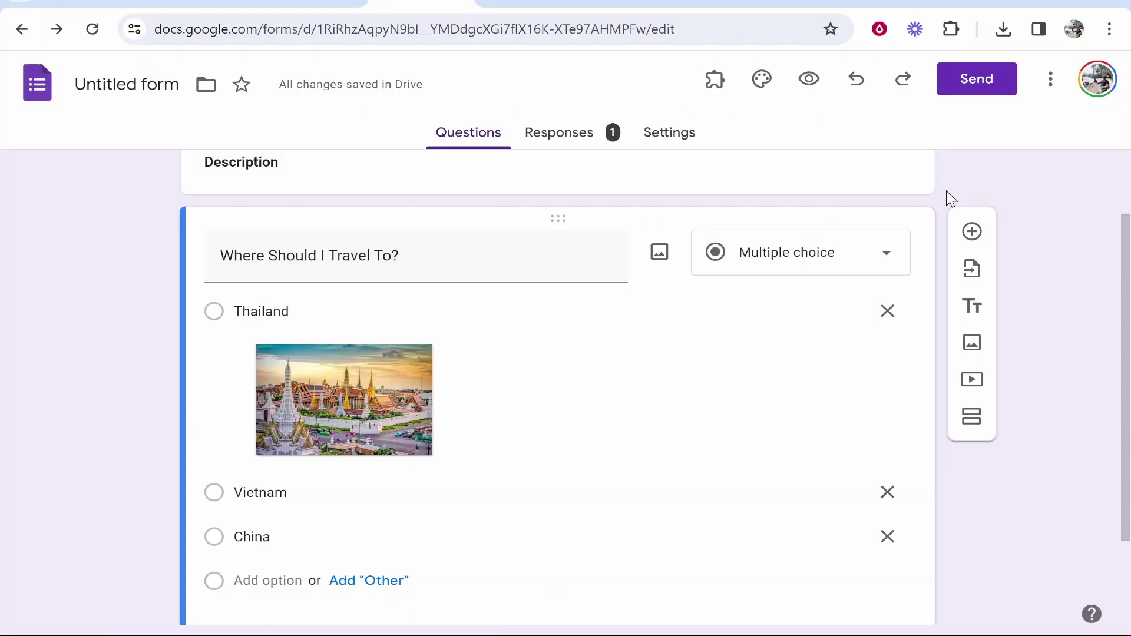
pyautogui.click(577, 143)
pyautogui.scroll(-2, 538, 323)
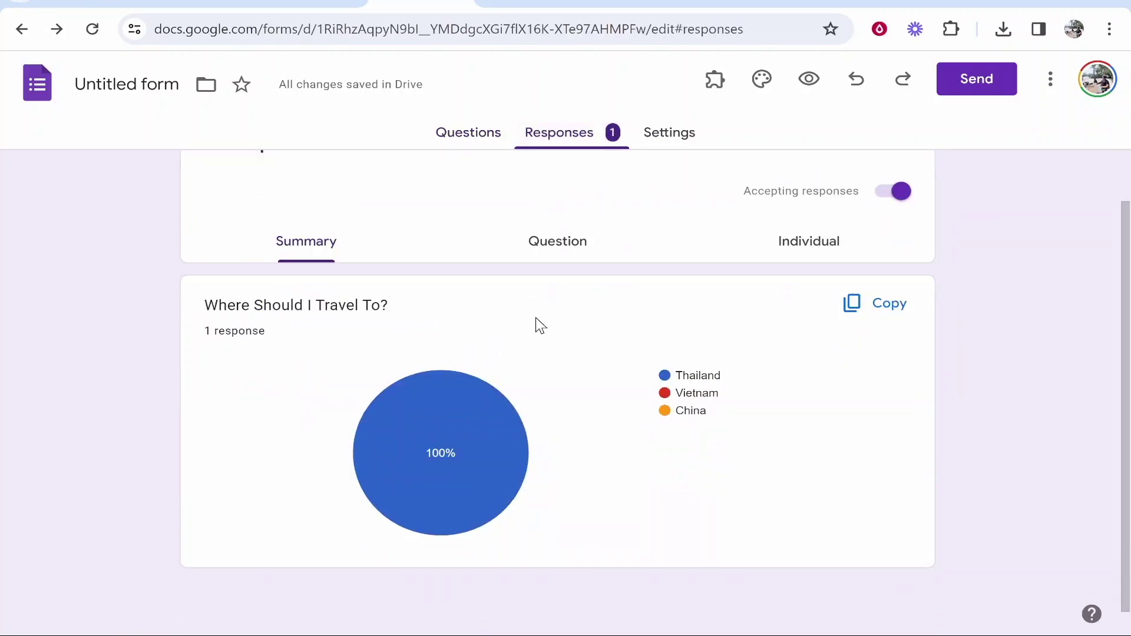
pyautogui.moveTo(553, 449)
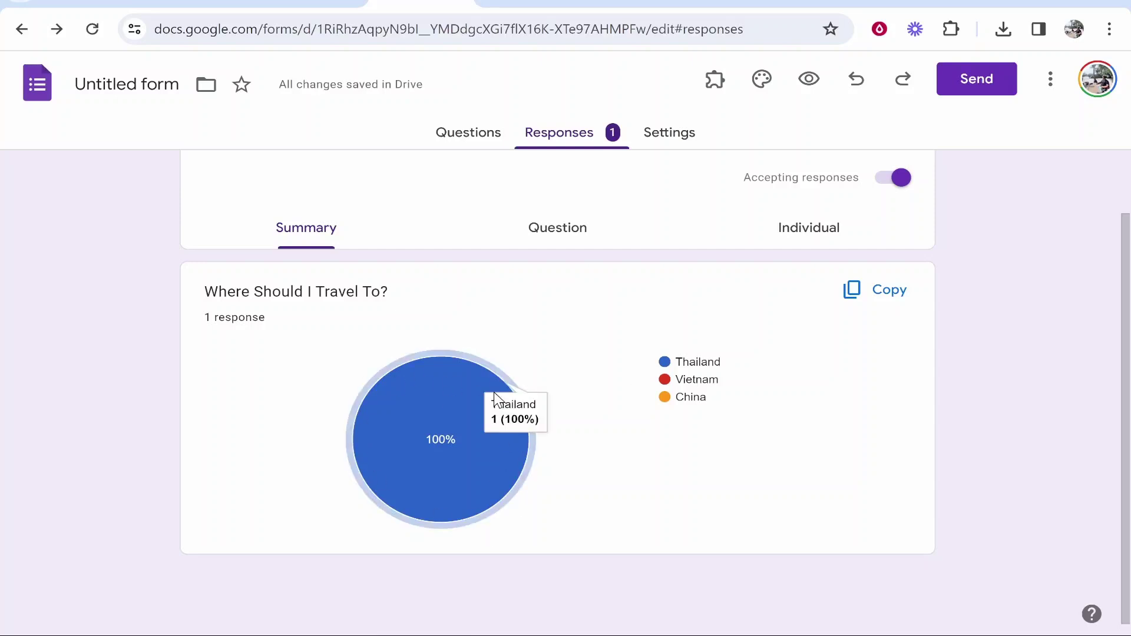
pyautogui.click(559, 229)
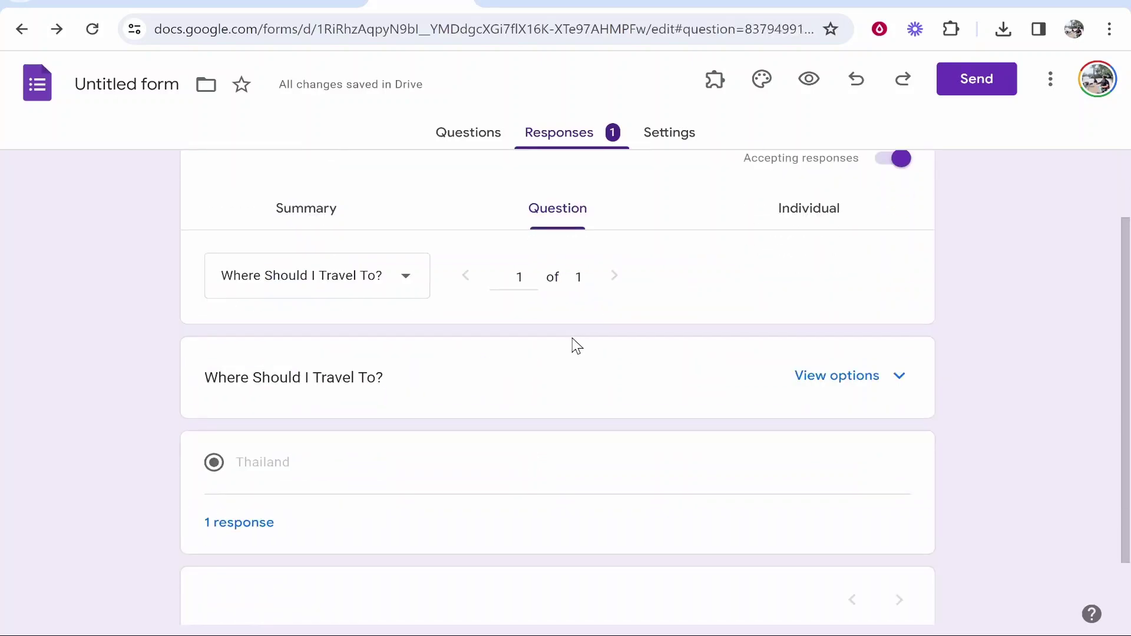
pyautogui.scroll(-2, 573, 341)
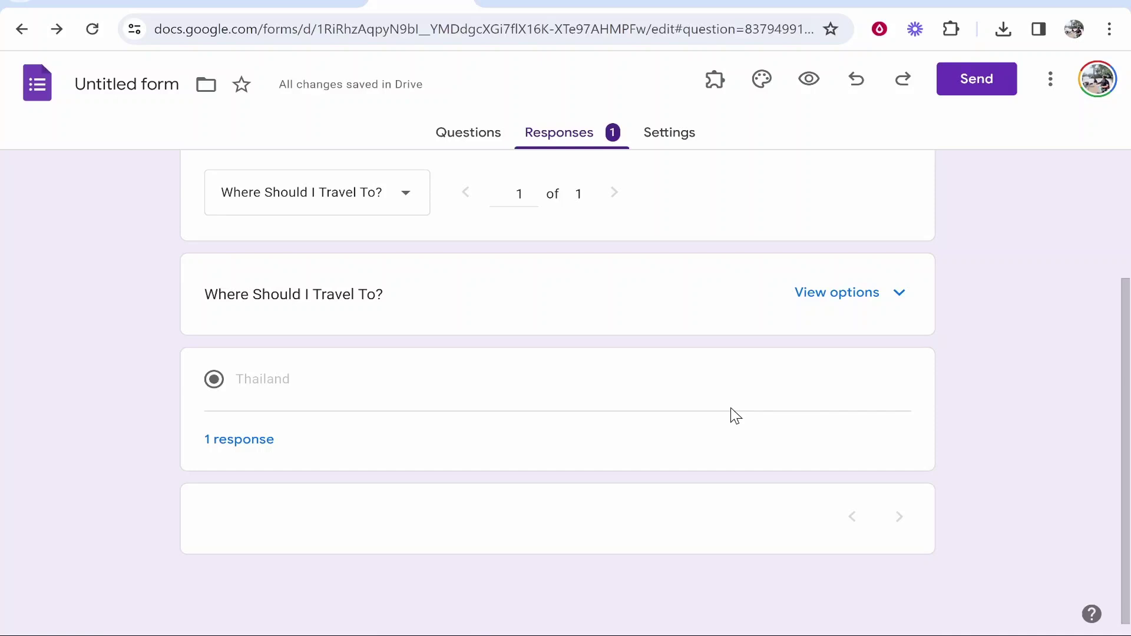
pyautogui.scroll(3, 733, 415)
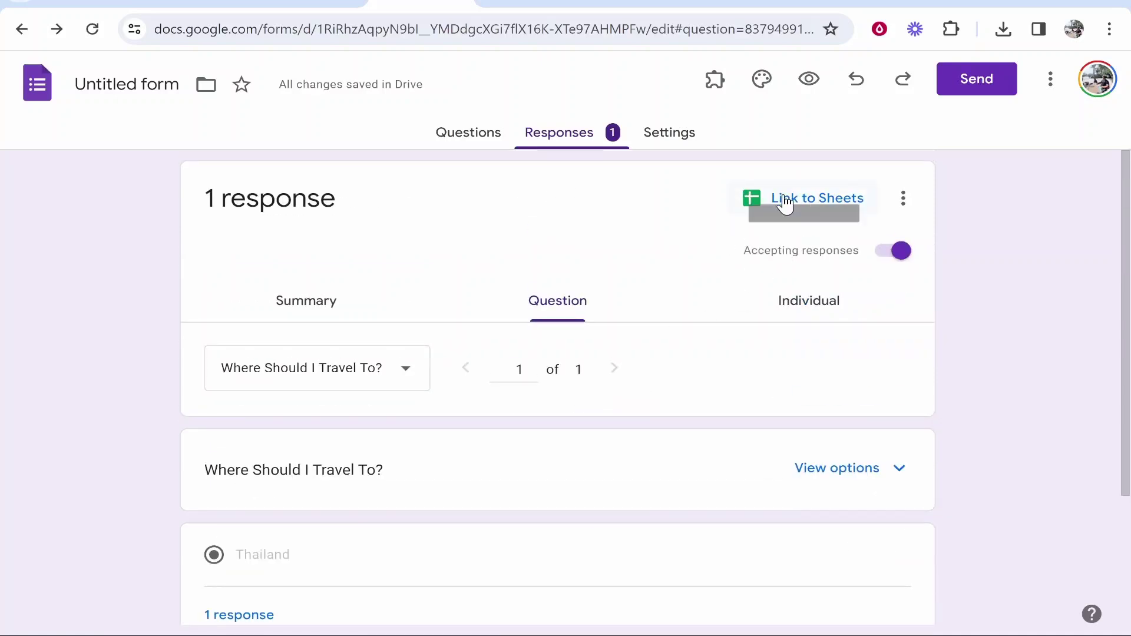
# Dismiss the Link to Sheets dialog and show the Summary pie chart with Thailand at 100%.
pyautogui.click(811, 206)
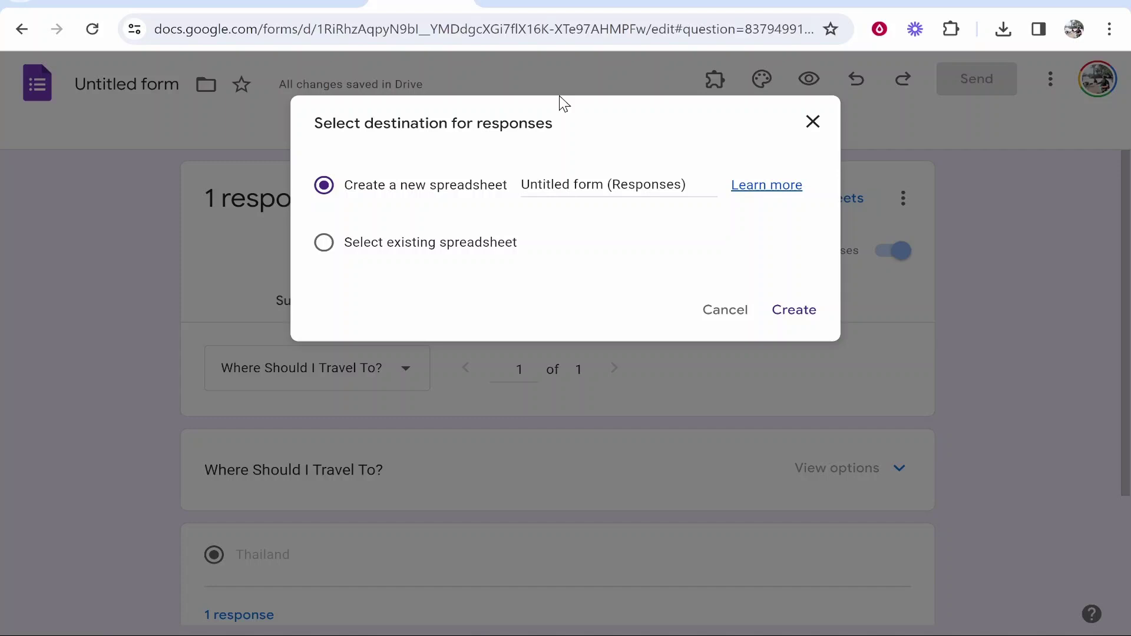
pyautogui.click(812, 121)
pyautogui.scroll(-2, 582, 192)
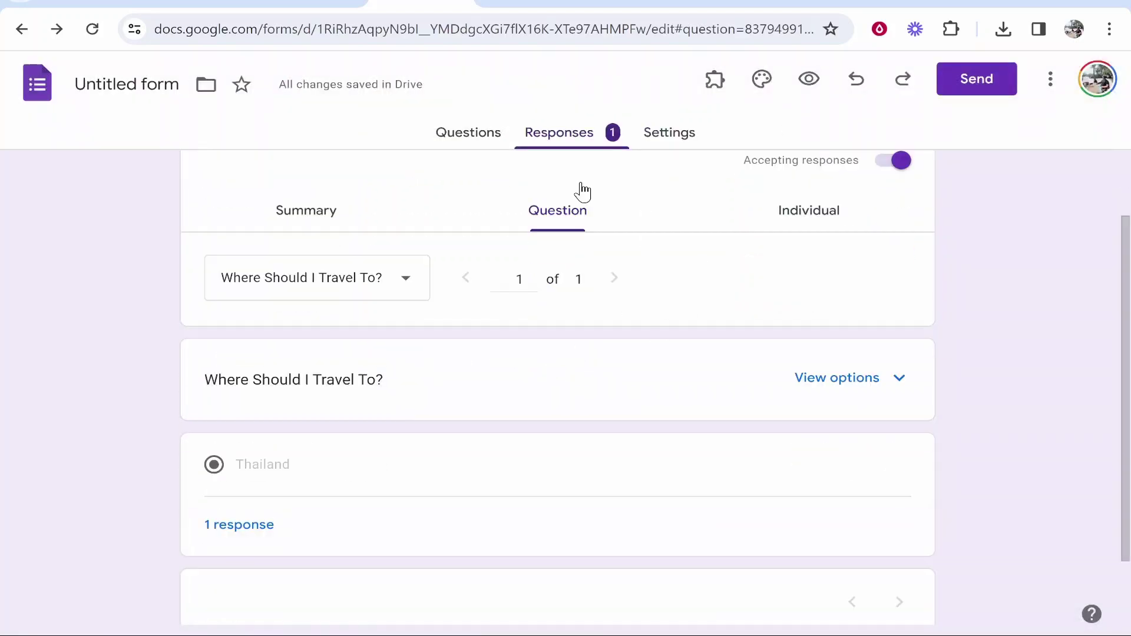
pyautogui.scroll(-2, 582, 192)
pyautogui.click(591, 141)
pyautogui.click(314, 303)
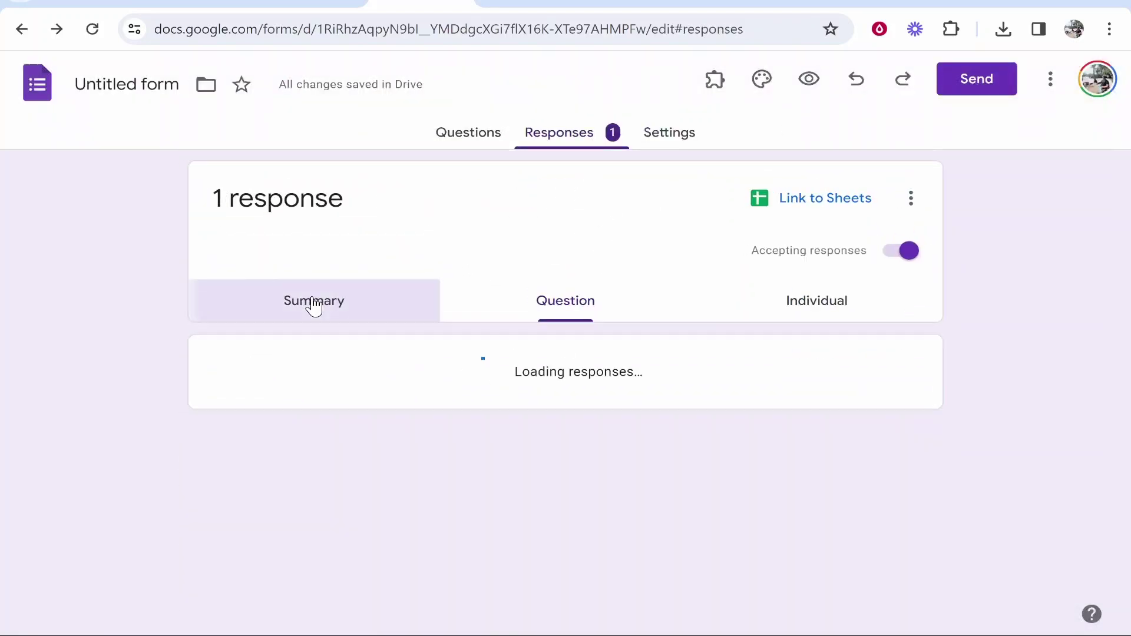
pyautogui.scroll(-1, 550, 494)
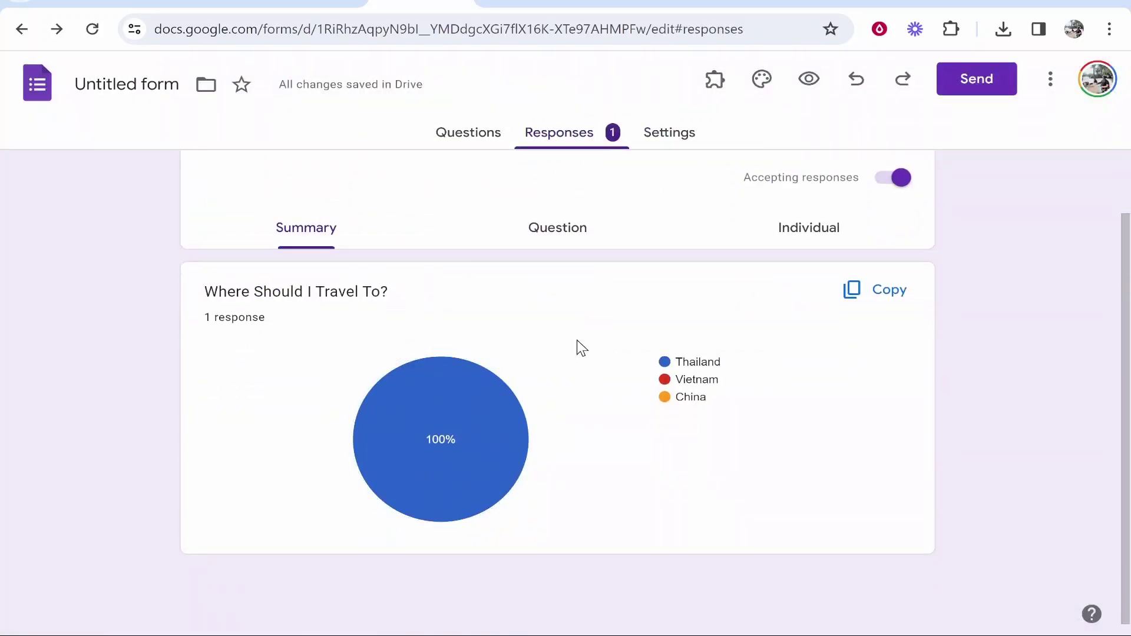